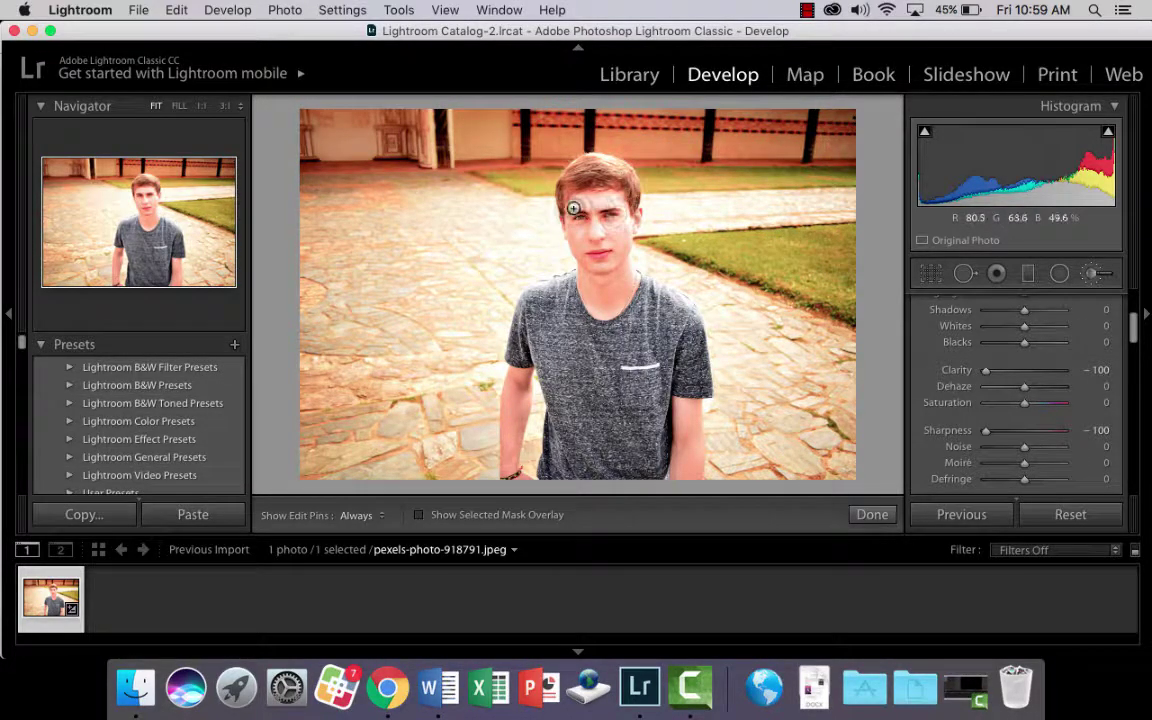
# Browse to the Shallow Depth of Field folder inside Adobe Lightroom as an import source, and cancel the import.
pyautogui.scroll(4, 550, 199)
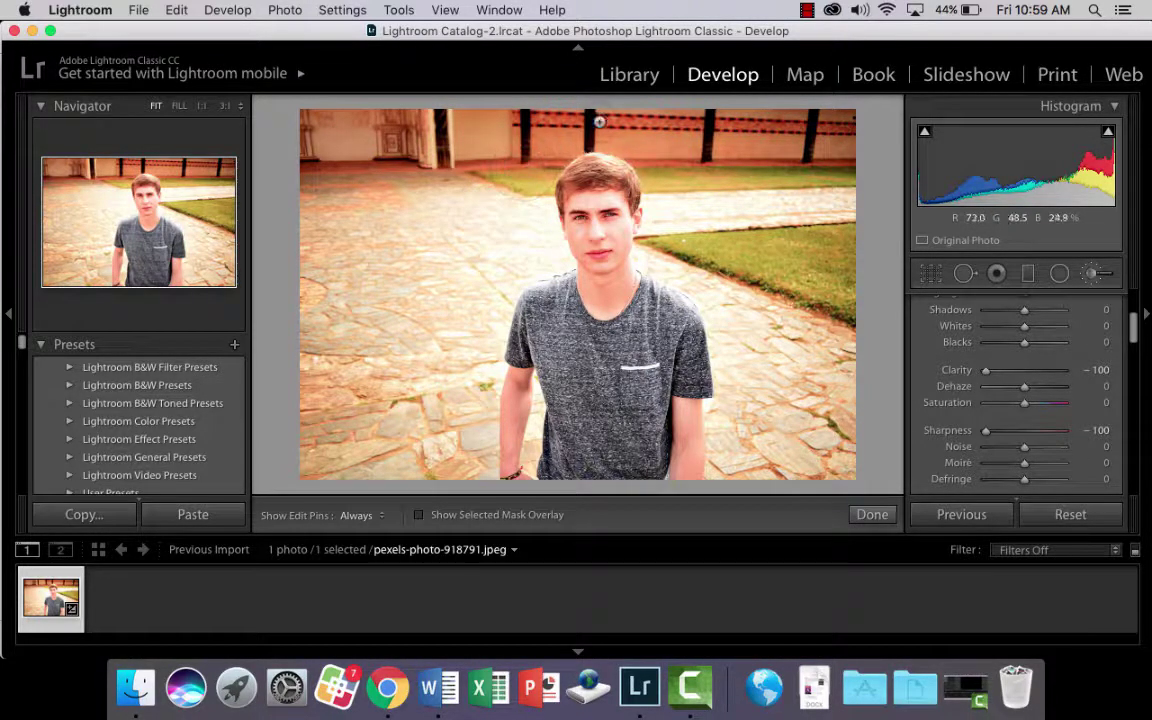
pyautogui.click(627, 76)
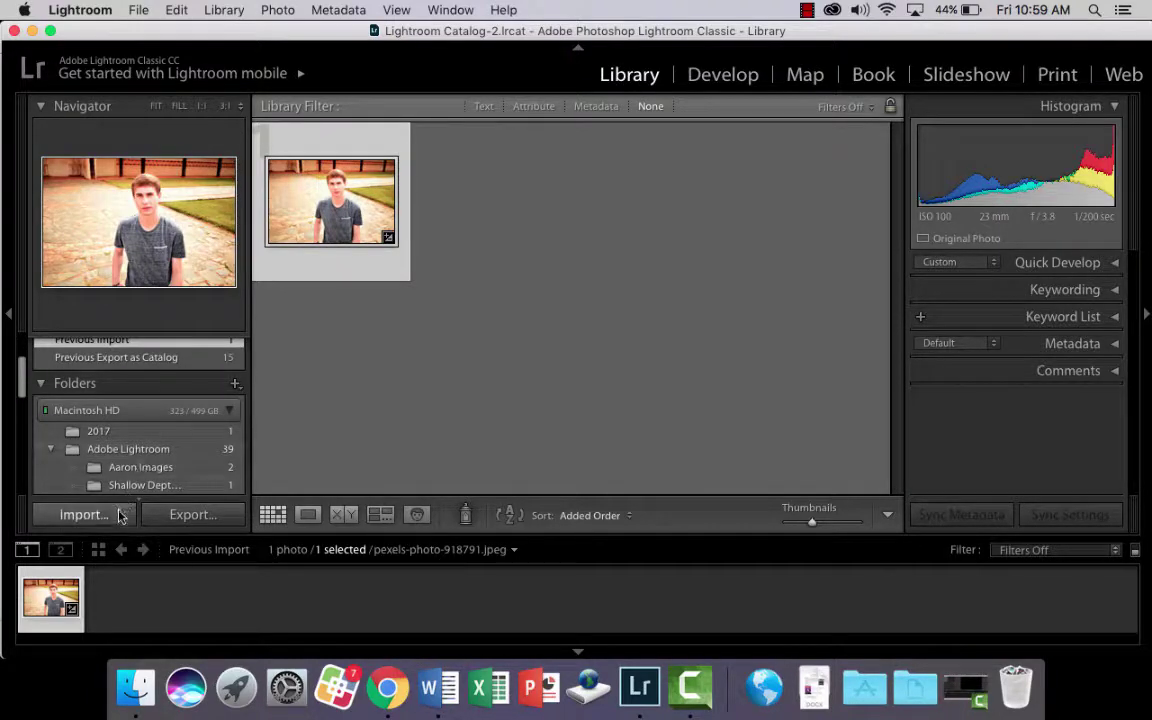
pyautogui.click(84, 514)
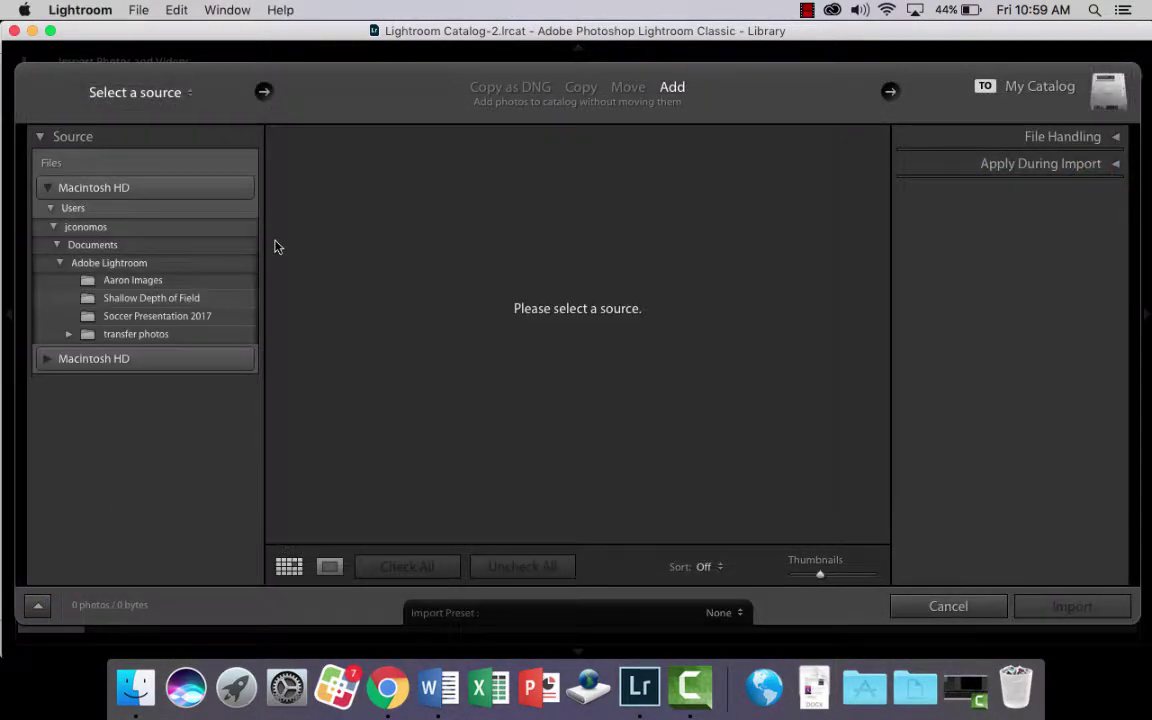
pyautogui.click(60, 262)
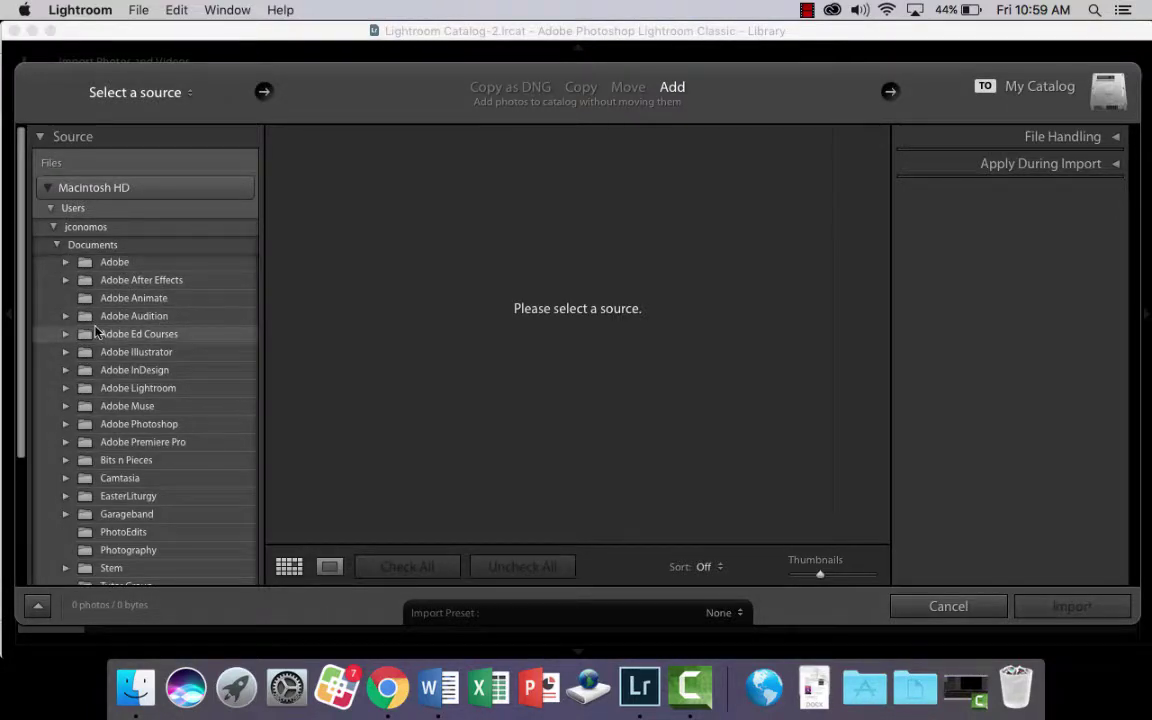
pyautogui.click(65, 390)
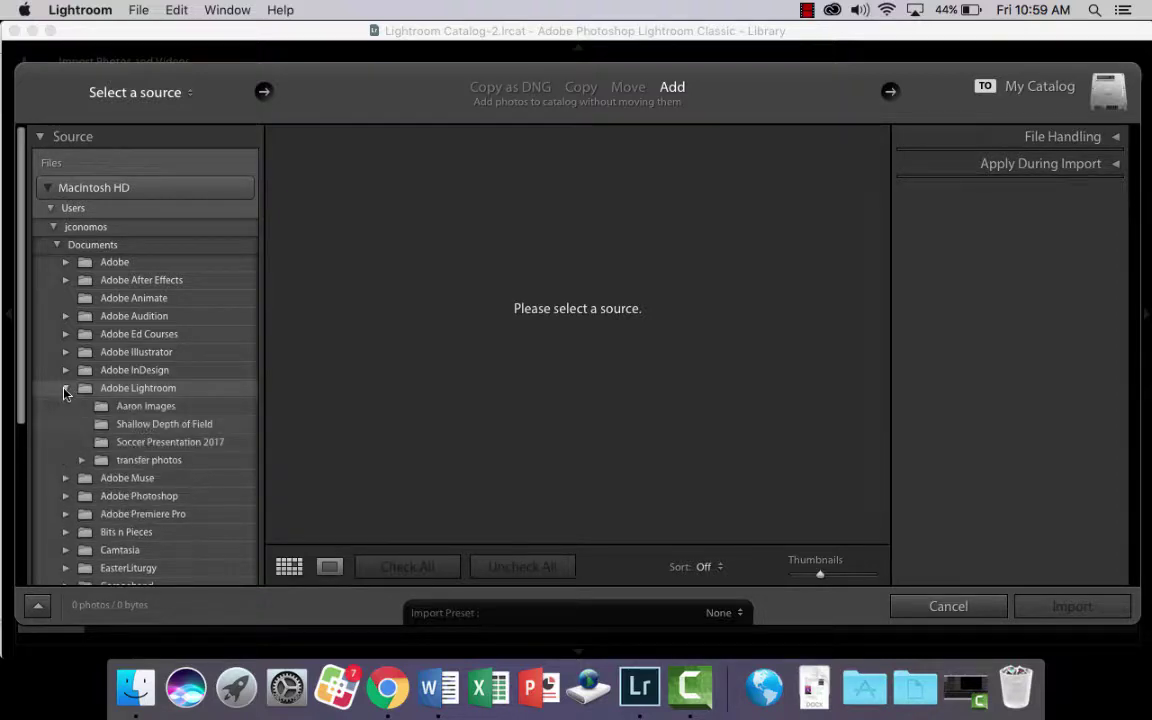
pyautogui.click(175, 421)
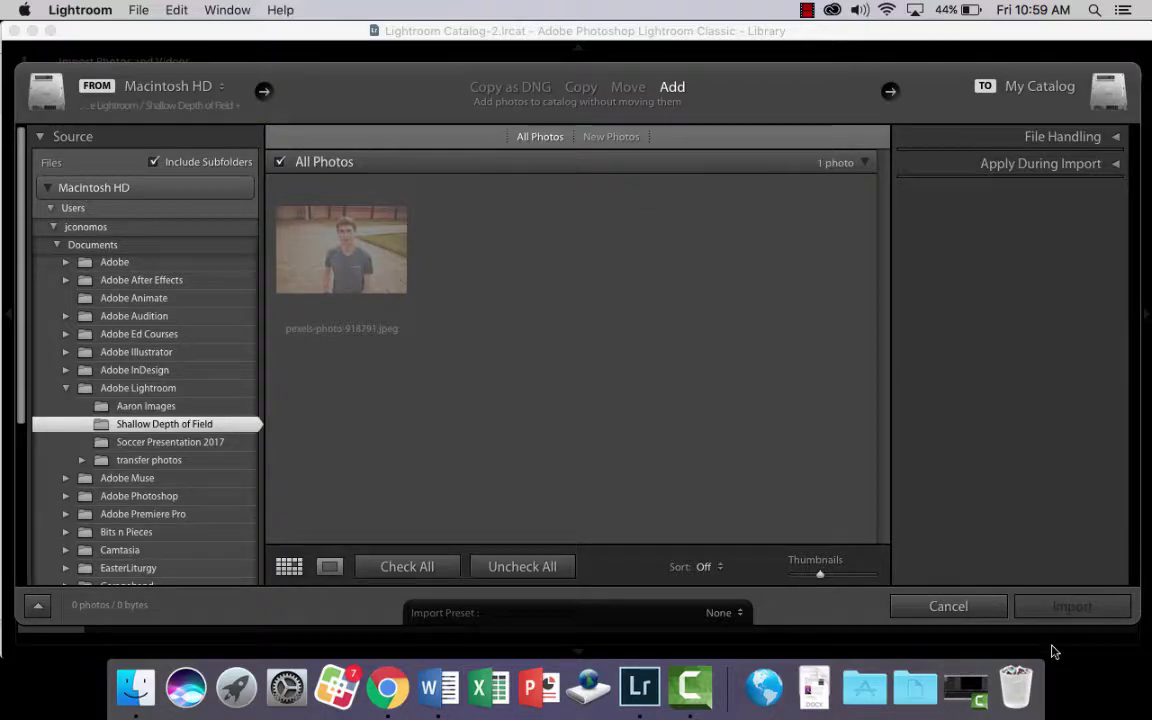
pyautogui.click(975, 607)
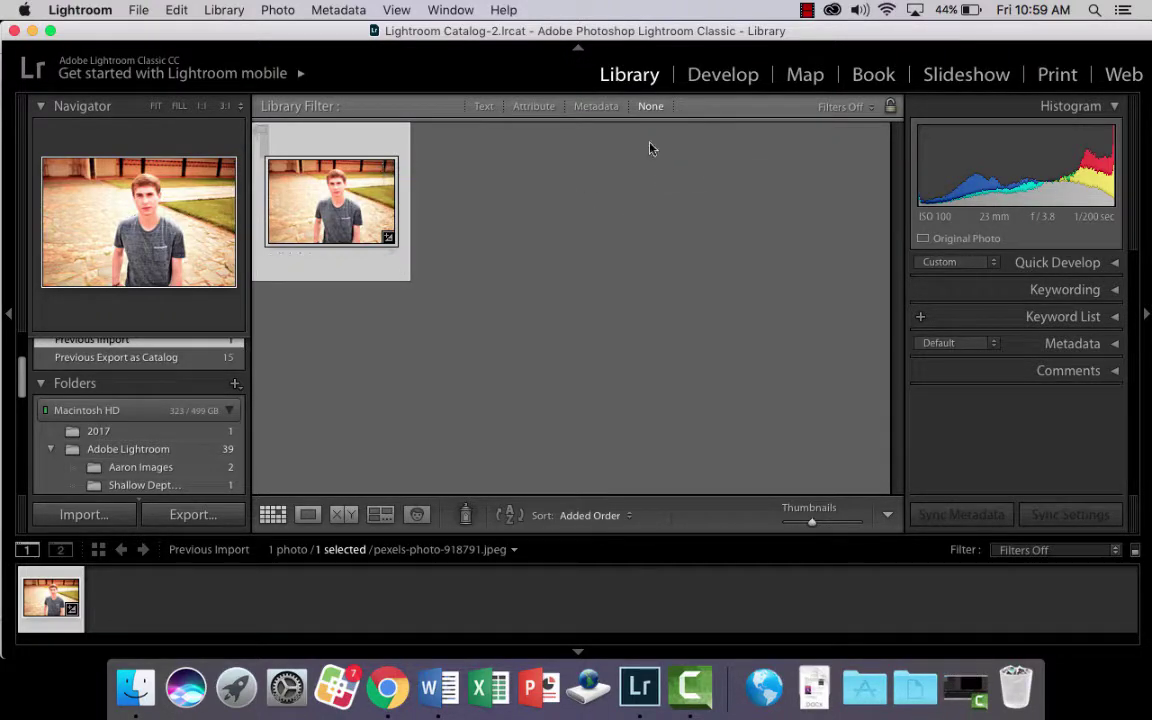
# Return the portrait photo to the Develop module and collapse the Effects and Camera Calibration sections.
pyautogui.click(727, 76)
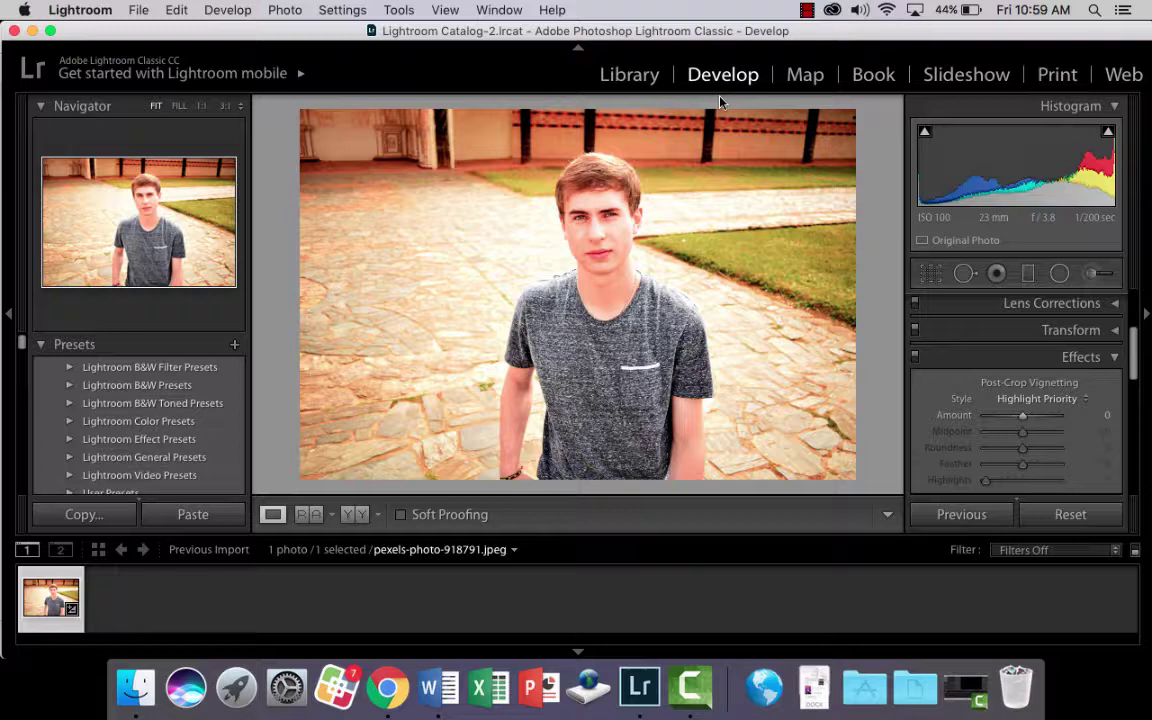
pyautogui.click(1117, 358)
pyautogui.click(1113, 386)
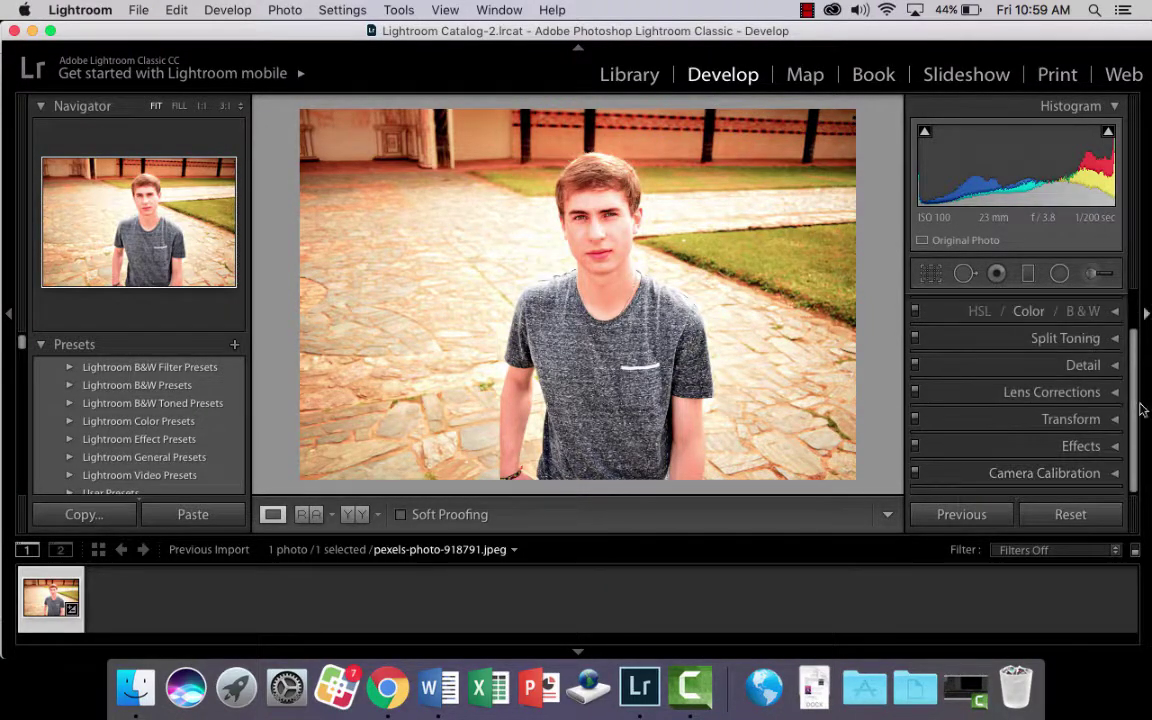
pyautogui.moveTo(1135, 355); pyautogui.dragTo(1135, 311)
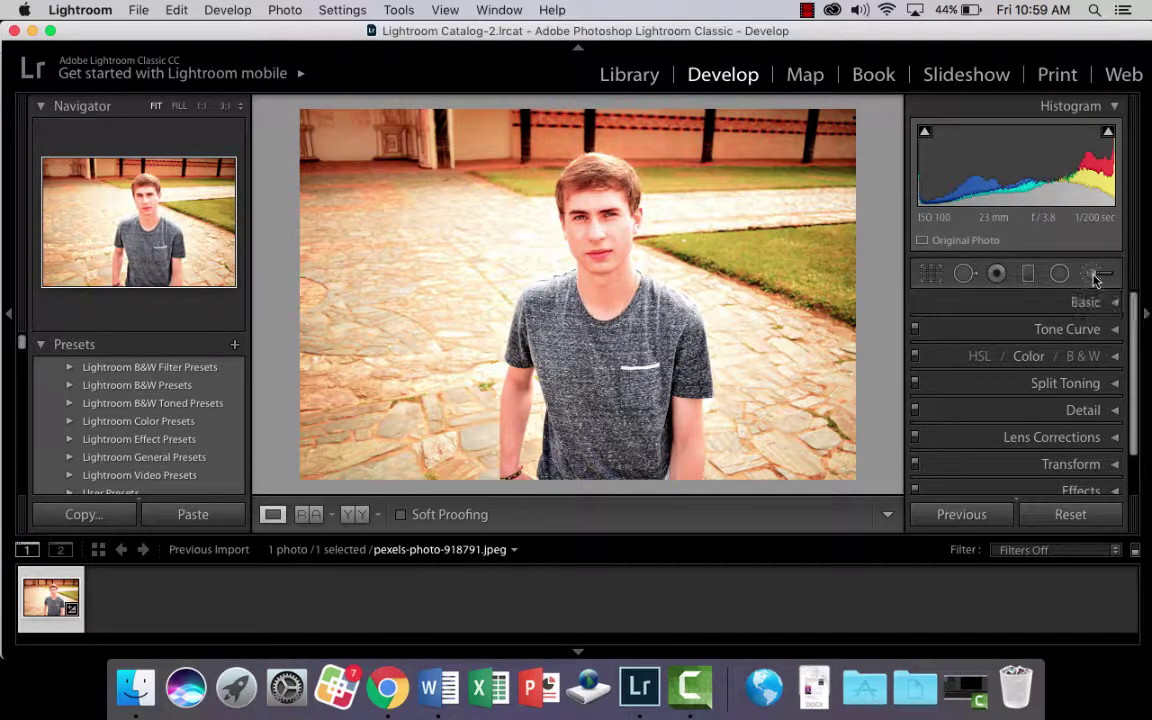
# Activate the Adjustment Brush and review its Exposure, Clarity and Sharpness settings.
pyautogui.click(1095, 275)
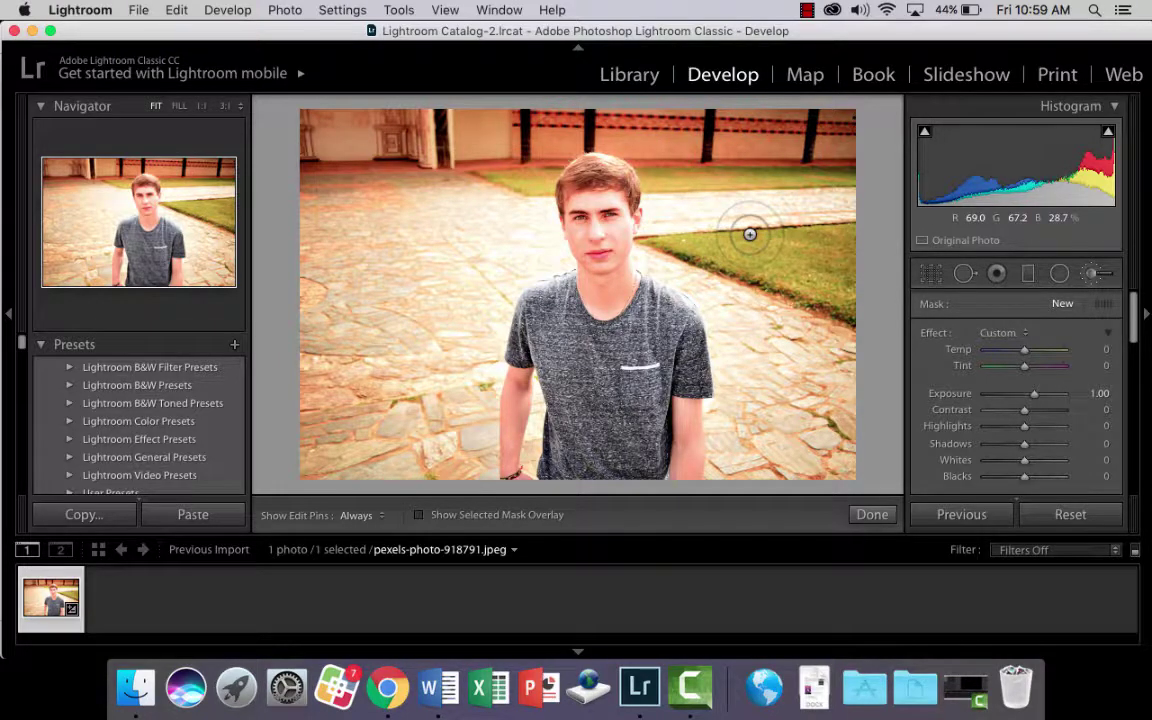
pyautogui.scroll(4, 750, 234)
pyautogui.scroll(-2, 750, 234)
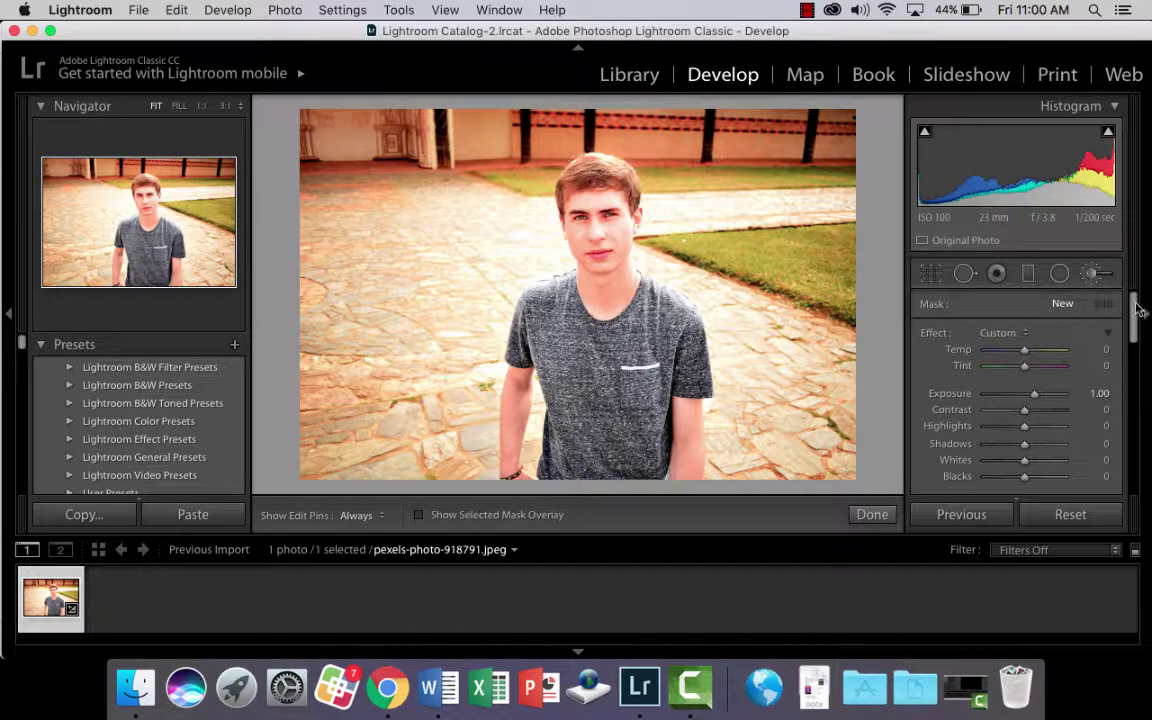
pyautogui.moveTo(1137, 310); pyautogui.dragTo(1128, 348)
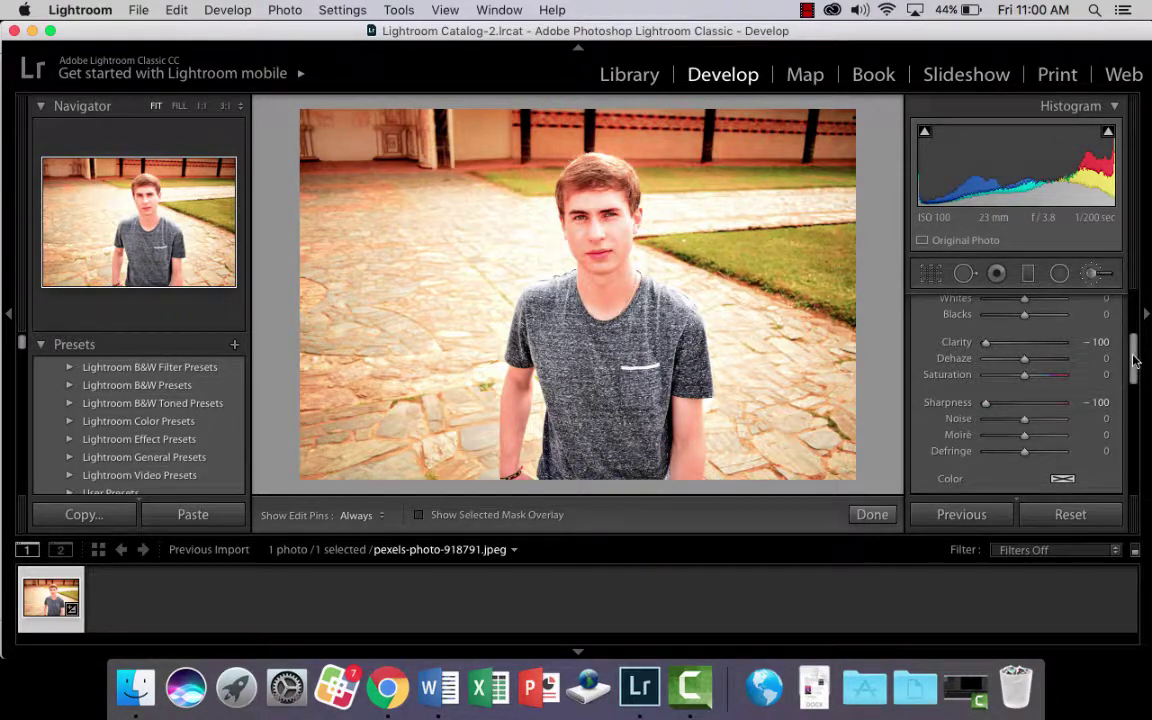
pyautogui.moveTo(1014, 350); pyautogui.dragTo(878, 314)
pyautogui.moveTo(1133, 366); pyautogui.dragTo(1133, 320)
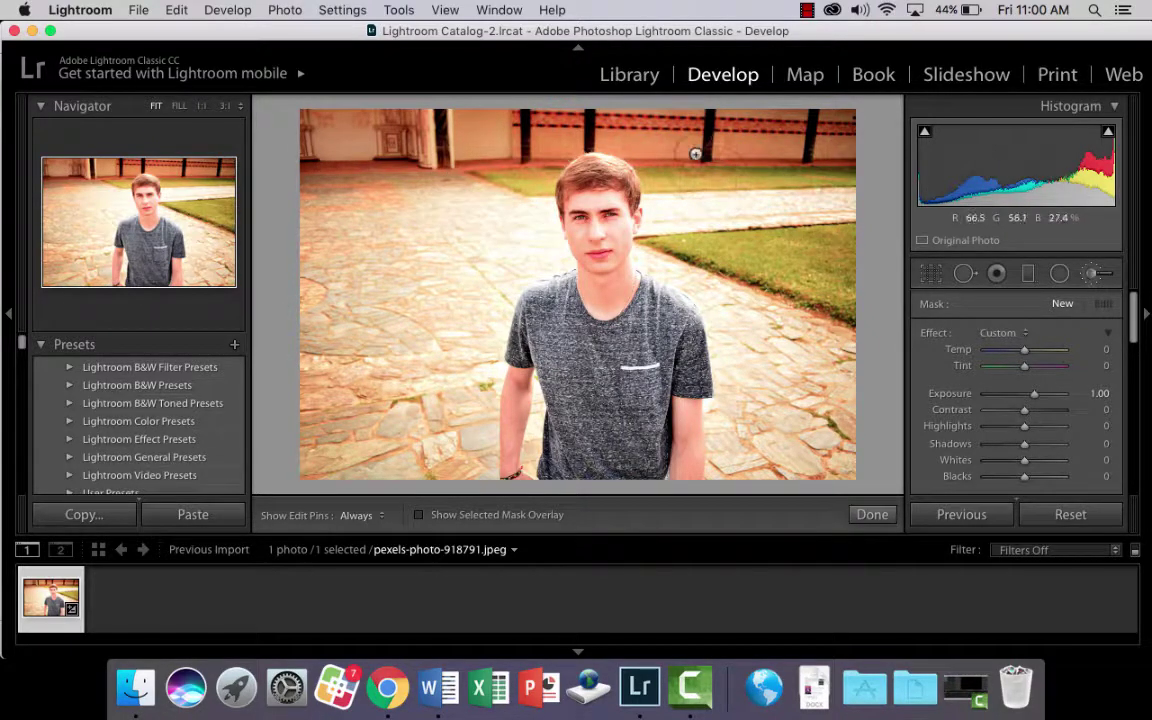
# Brush over the wall and grass in the photo's upper right background and show the selected mask overlay.
pyautogui.press('h')
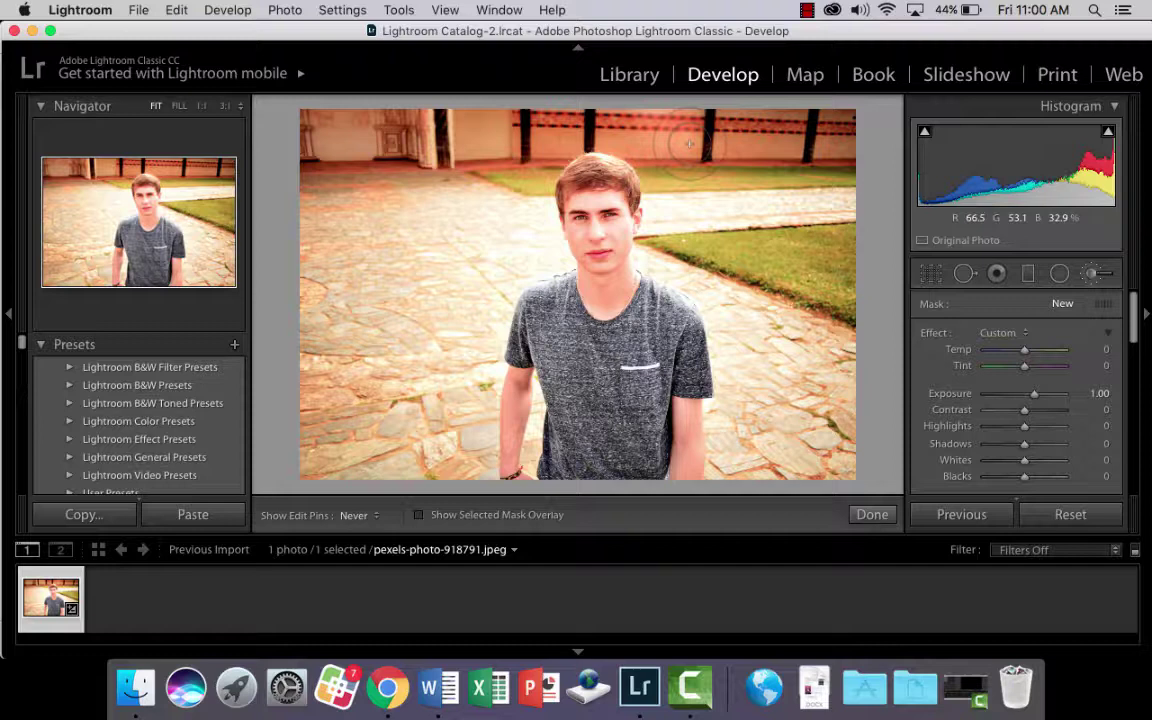
pyautogui.moveTo(692, 169)
pyautogui.mouseDown()
pyautogui.moveTo(694, 219)
pyautogui.moveTo(718, 190)
pyautogui.moveTo(712, 165)
pyautogui.mouseUp()
pyautogui.moveTo(650, 140)
pyautogui.mouseDown()
pyautogui.moveTo(700, 115)
pyautogui.moveTo(765, 150)
pyautogui.moveTo(740, 165)
pyautogui.moveTo(767, 174)
pyautogui.mouseUp()
pyautogui.press('h')
pyautogui.press('o')
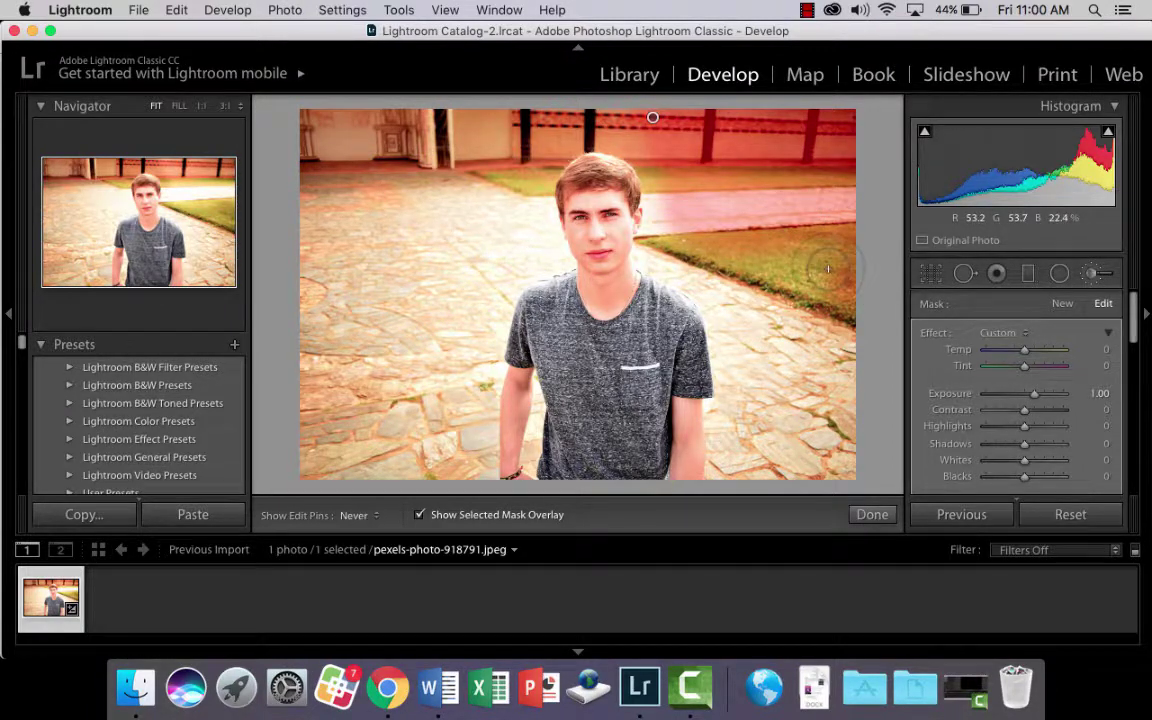
# Extend the brush mask over the right-hand lawn, along the back wall and across the paving on the photo's left side.
pyautogui.press('h')
pyautogui.moveTo(706, 241)
pyautogui.mouseDown()
pyautogui.moveTo(872, 298)
pyautogui.moveTo(855, 292)
pyautogui.moveTo(810, 318)
pyautogui.moveTo(745, 308)
pyautogui.moveTo(749, 323)
pyautogui.moveTo(858, 318)
pyautogui.mouseUp()
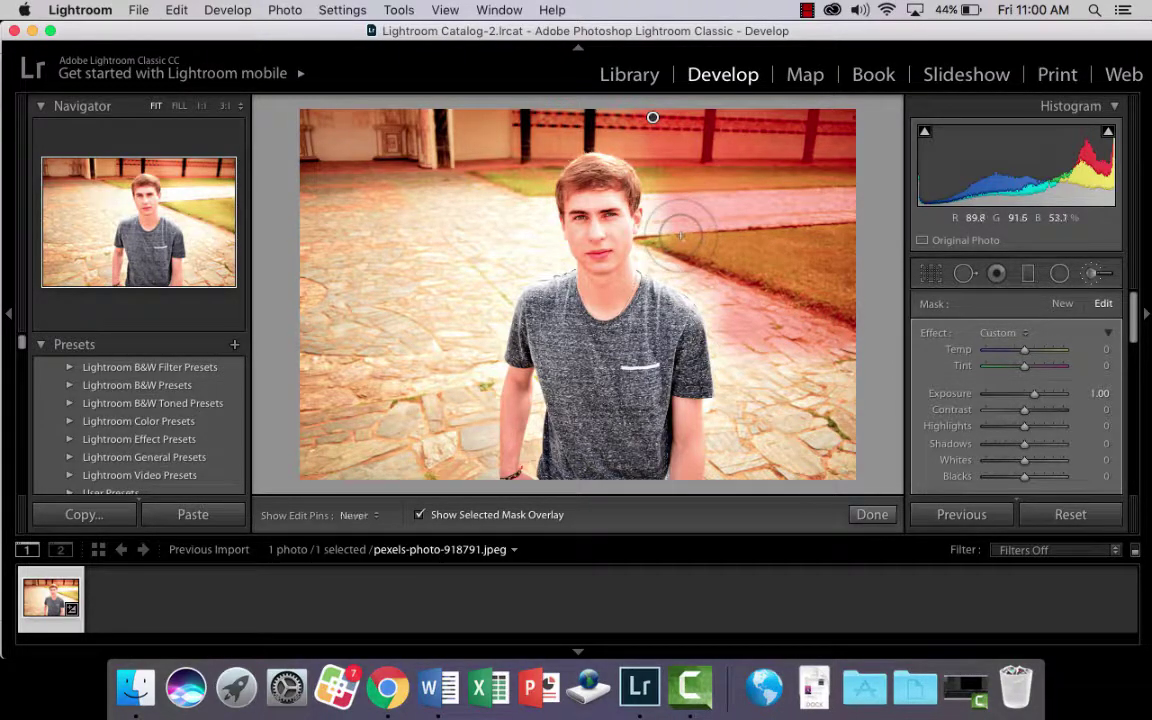
pyautogui.moveTo(663, 118)
pyautogui.mouseDown()
pyautogui.moveTo(577, 100)
pyautogui.moveTo(510, 128)
pyautogui.moveTo(490, 105)
pyautogui.moveTo(310, 116)
pyautogui.mouseUp()
pyautogui.moveTo(375, 98)
pyautogui.mouseDown()
pyautogui.moveTo(298, 268)
pyautogui.moveTo(380, 198)
pyautogui.moveTo(376, 163)
pyautogui.moveTo(541, 123)
pyautogui.moveTo(520, 115)
pyautogui.moveTo(484, 162)
pyautogui.moveTo(467, 162)
pyautogui.moveTo(456, 257)
pyautogui.moveTo(493, 253)
pyautogui.moveTo(504, 226)
pyautogui.moveTo(509, 238)
pyautogui.moveTo(278, 272)
pyautogui.moveTo(350, 290)
pyautogui.moveTo(305, 304)
pyautogui.moveTo(402, 303)
pyautogui.moveTo(317, 321)
pyautogui.moveTo(462, 327)
pyautogui.moveTo(459, 297)
pyautogui.mouseUp()
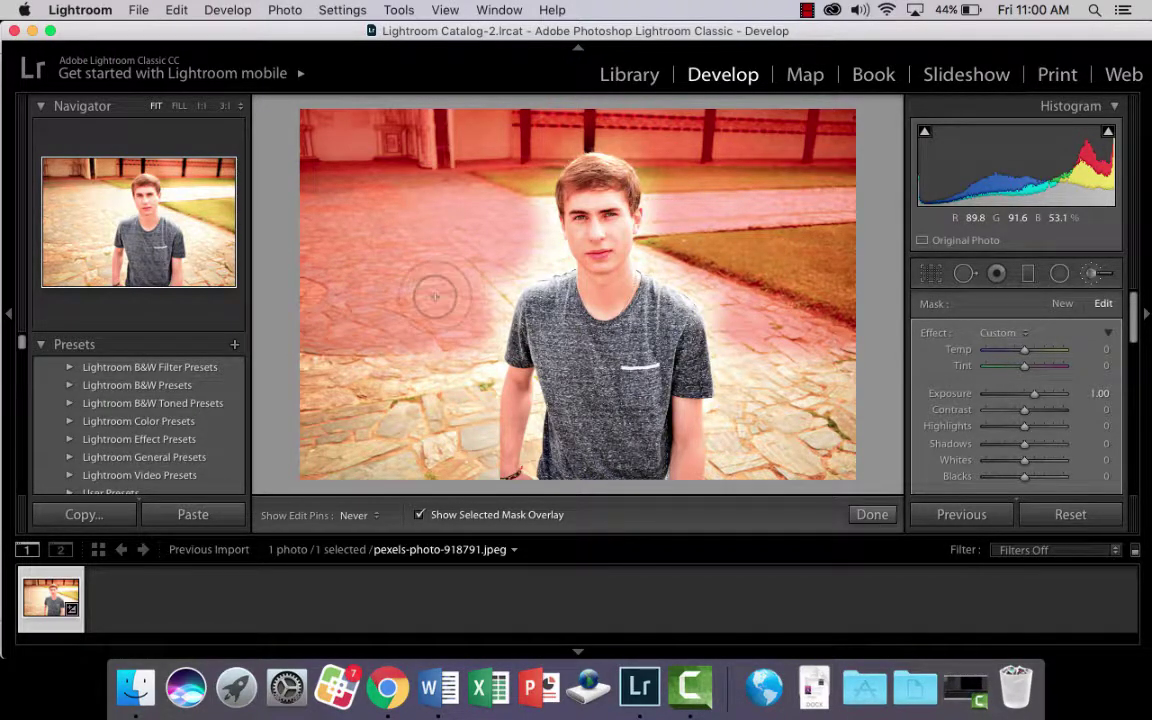
pyautogui.press('h')
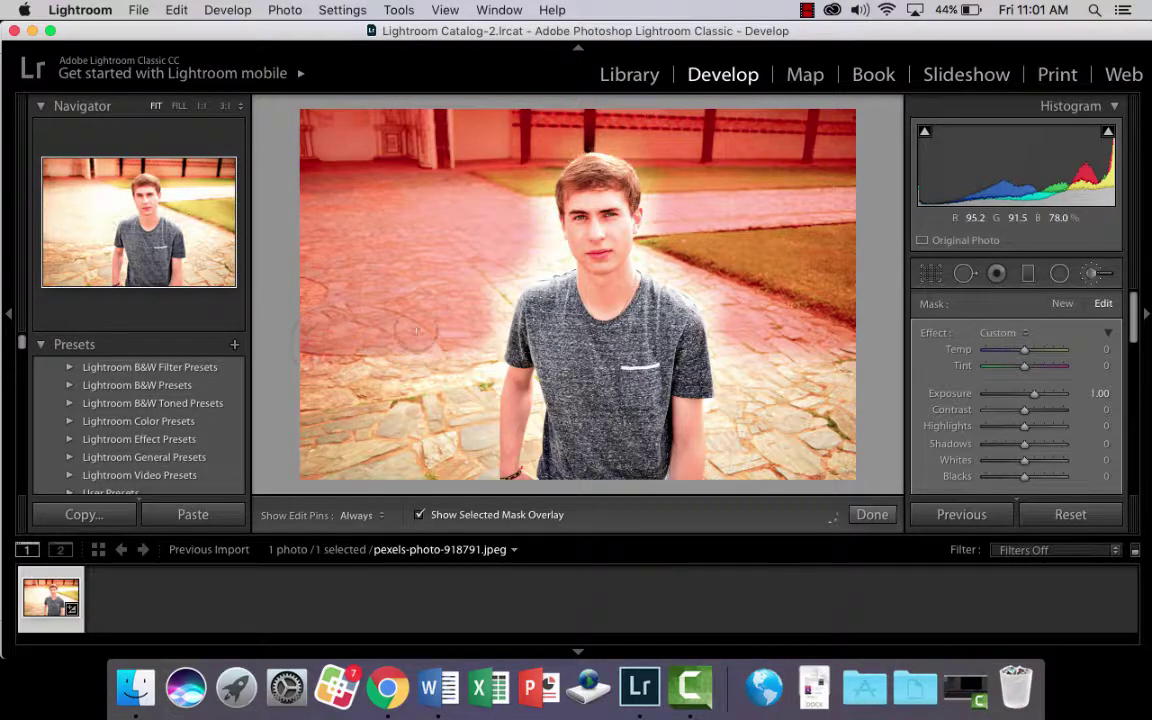
# Paint the mask into the gap between the subject's neck and shoulder on the photo's left side with a smaller brush.
pyautogui.moveTo(521, 237); pyautogui.dragTo(538, 258)
pyautogui.press('h')
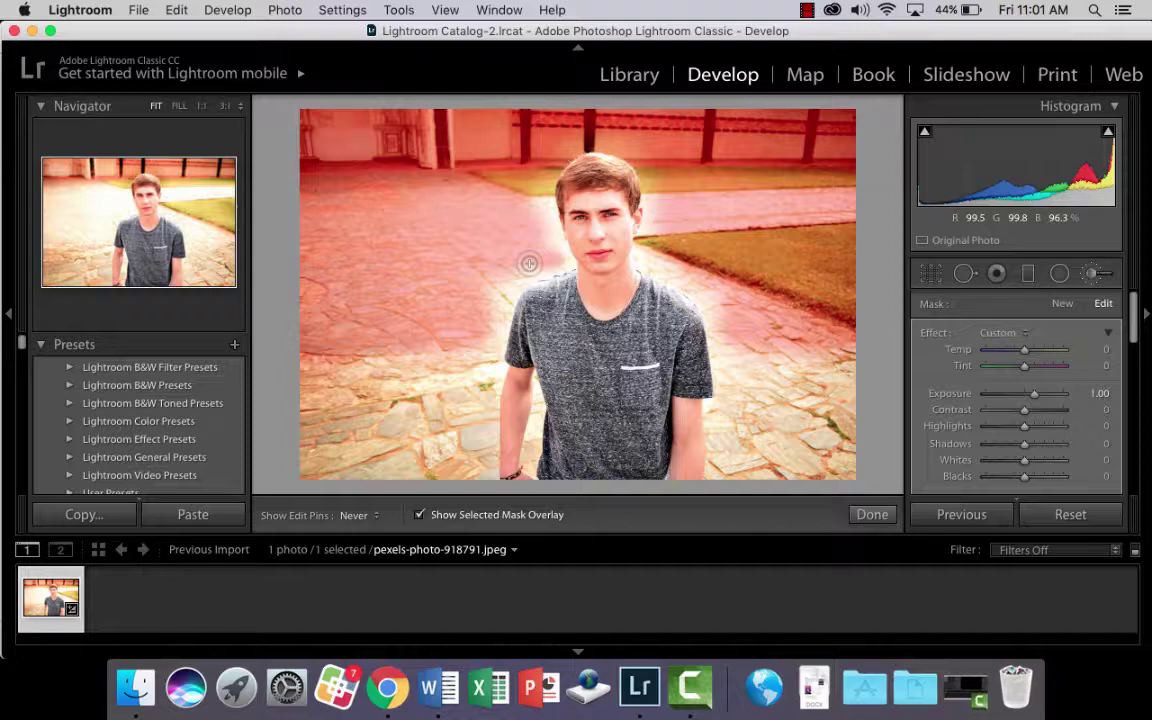
pyautogui.press('h')
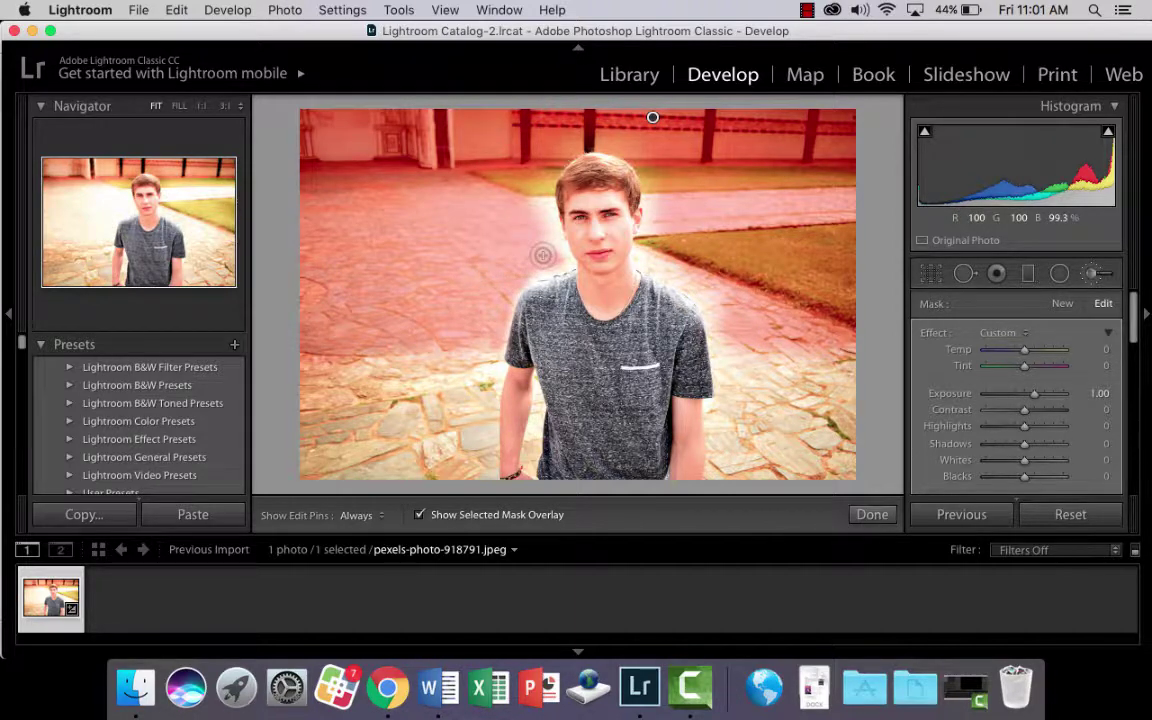
# Try painting the mask close to the subject's neck on the photo's right side, and undo the stroke.
pyautogui.press('super+=')
pyautogui.press('super+=')
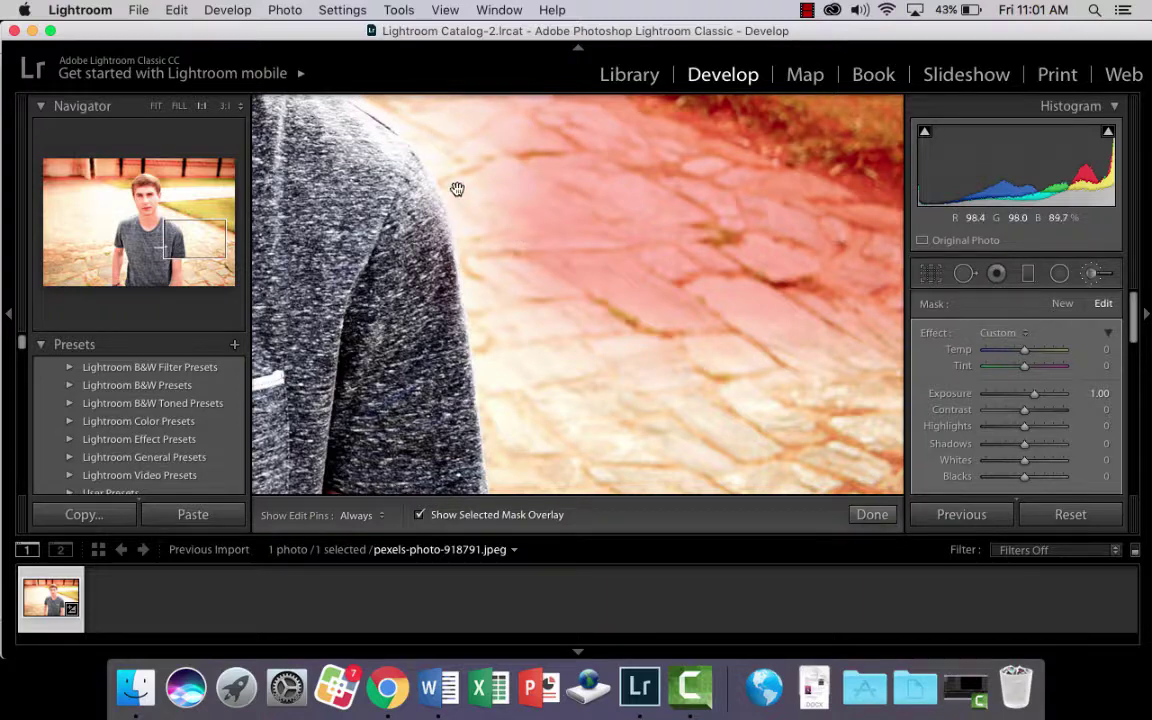
pyautogui.moveTo(457, 189); pyautogui.dragTo(694, 381)
pyautogui.press('h')
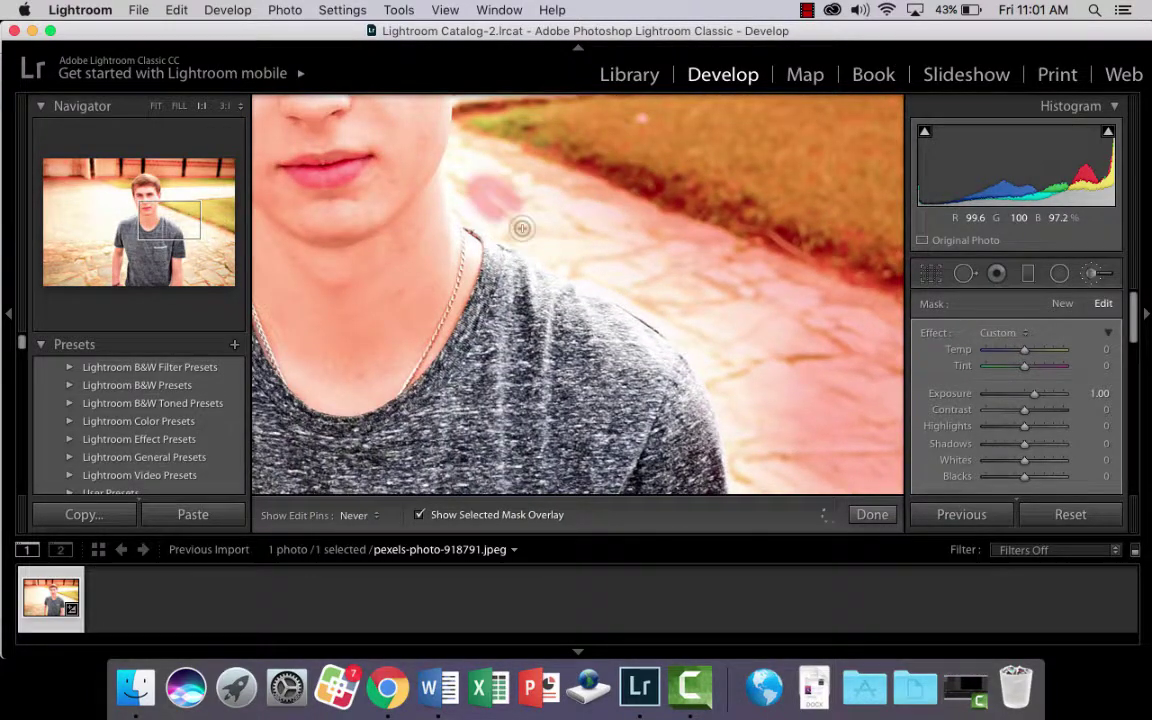
pyautogui.moveTo(522, 228)
pyautogui.mouseDown()
pyautogui.moveTo(500, 212)
pyautogui.moveTo(516, 228)
pyautogui.mouseUp()
pyautogui.press('h')
pyautogui.press('cmd+z')
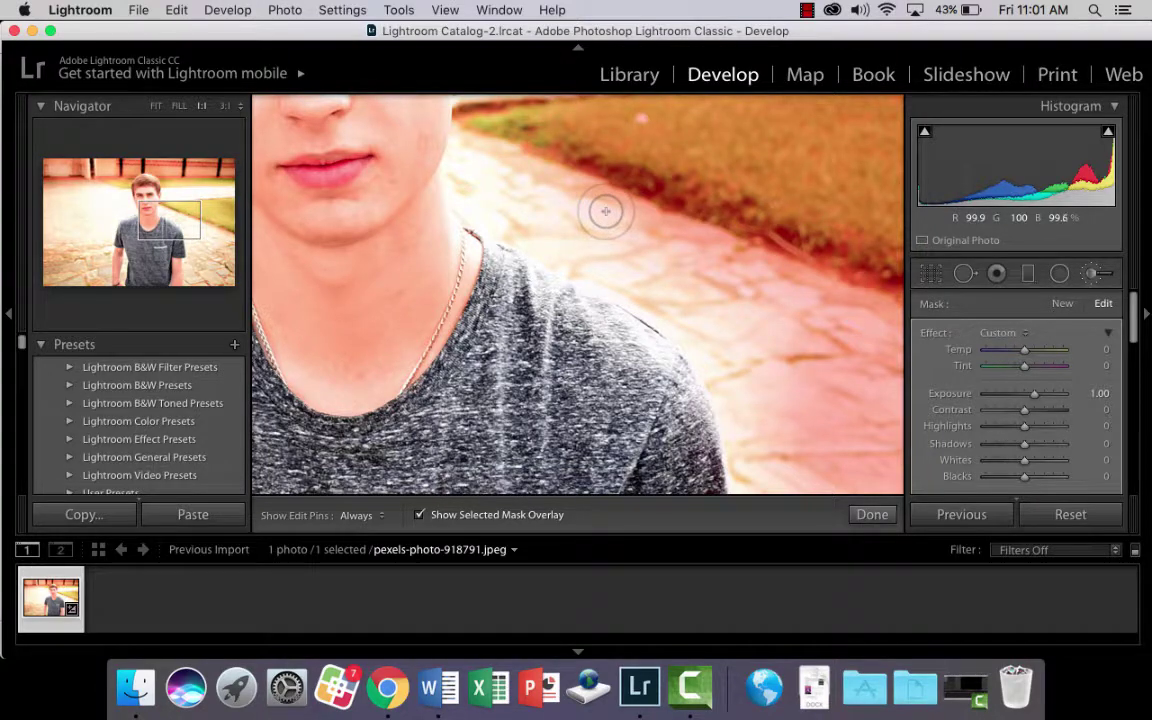
pyautogui.press('super+z')
pyautogui.press('super+minus')
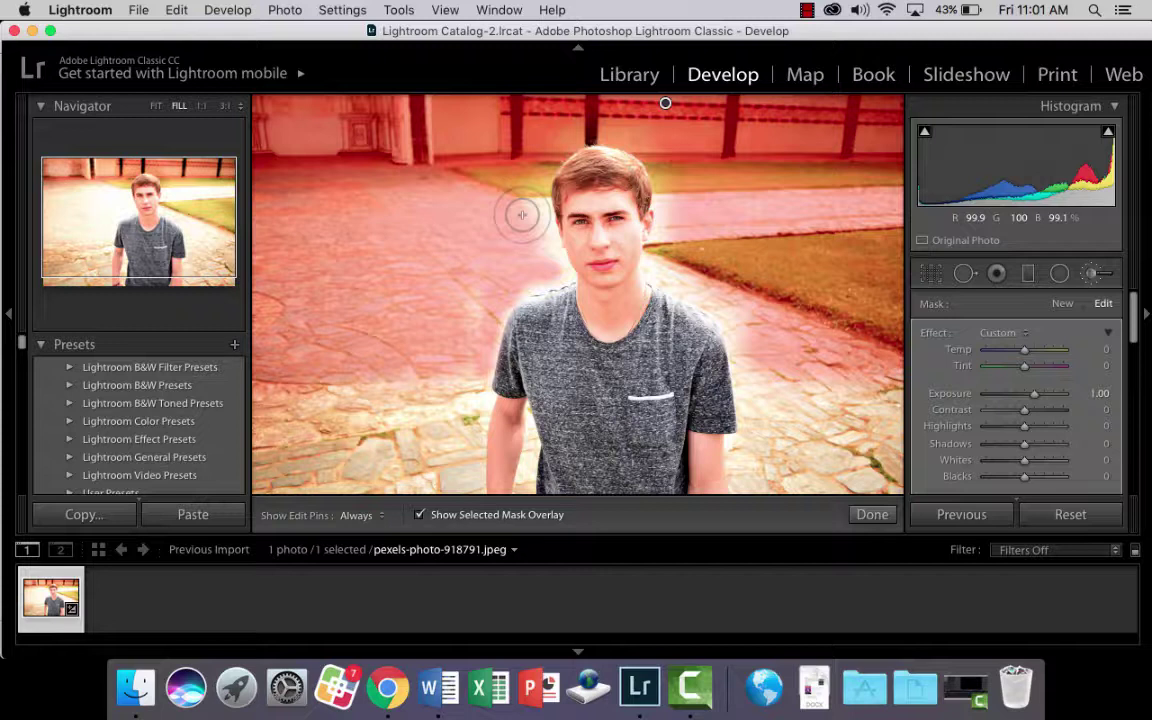
# Fill in the mask around the subject's right-hand shoulder and over the remaining paving on the photo's left side.
pyautogui.press('h')
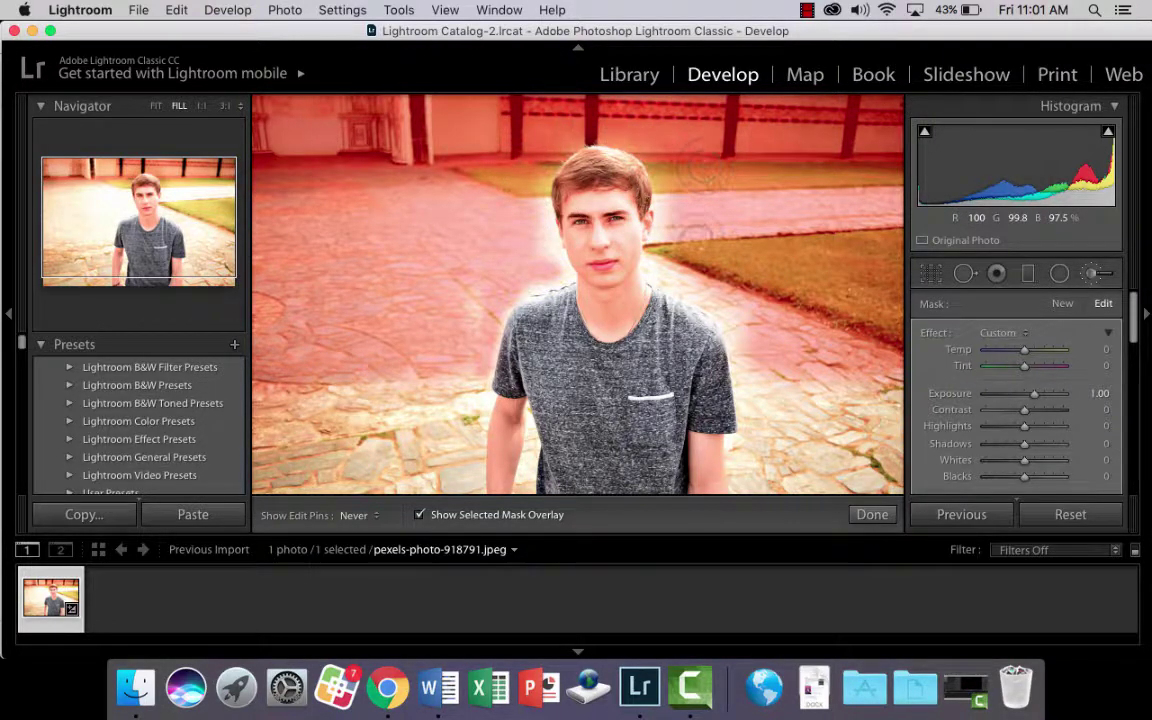
pyautogui.moveTo(700, 238)
pyautogui.mouseDown()
pyautogui.moveTo(672, 262)
pyautogui.moveTo(744, 305)
pyautogui.moveTo(756, 359)
pyautogui.mouseUp()
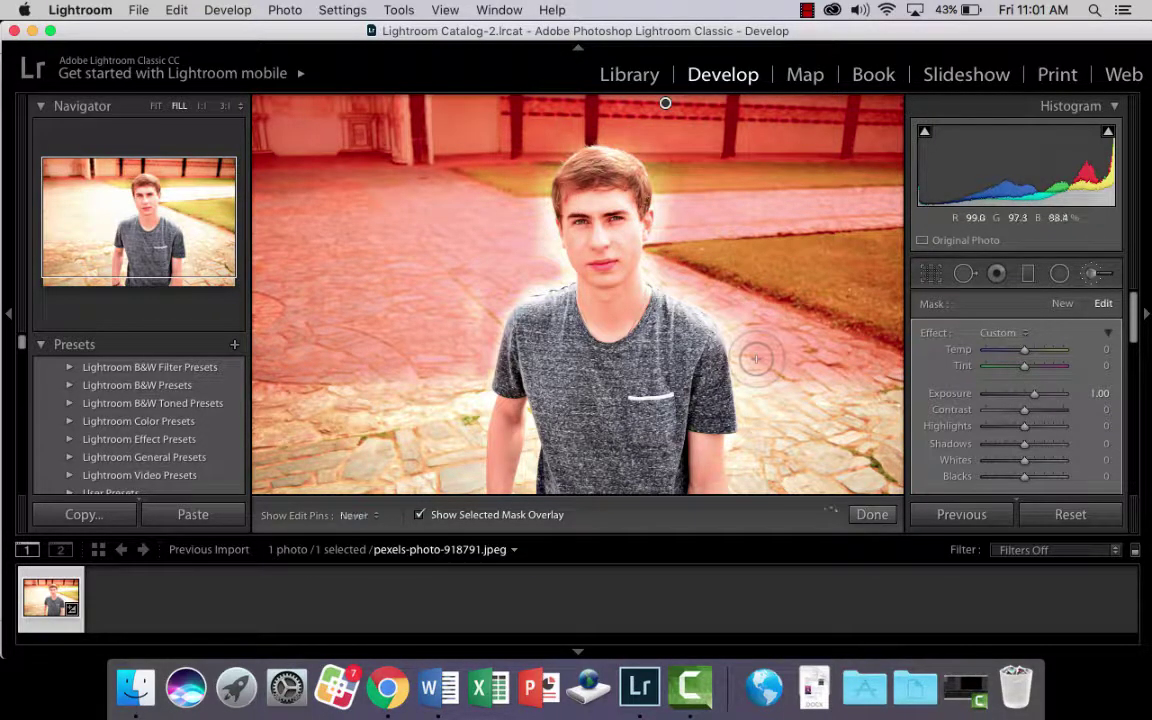
pyautogui.press('h')
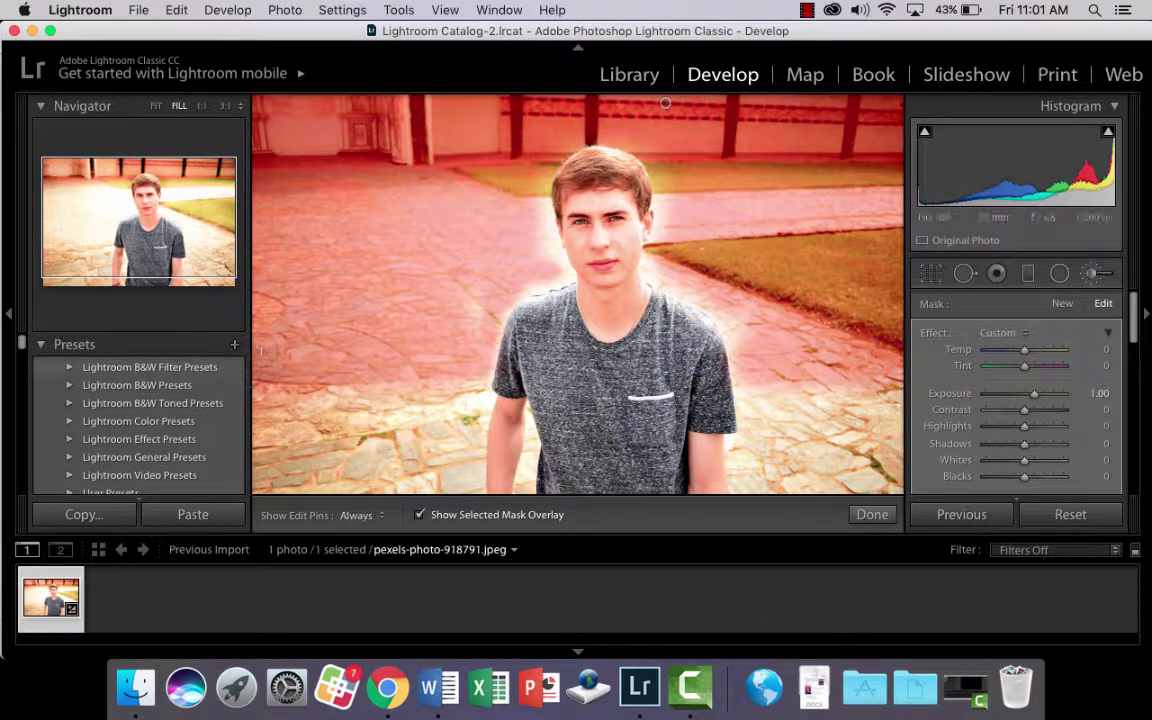
pyautogui.moveTo(456, 310)
pyautogui.mouseDown()
pyautogui.moveTo(394, 298)
pyautogui.moveTo(306, 277)
pyautogui.mouseUp()
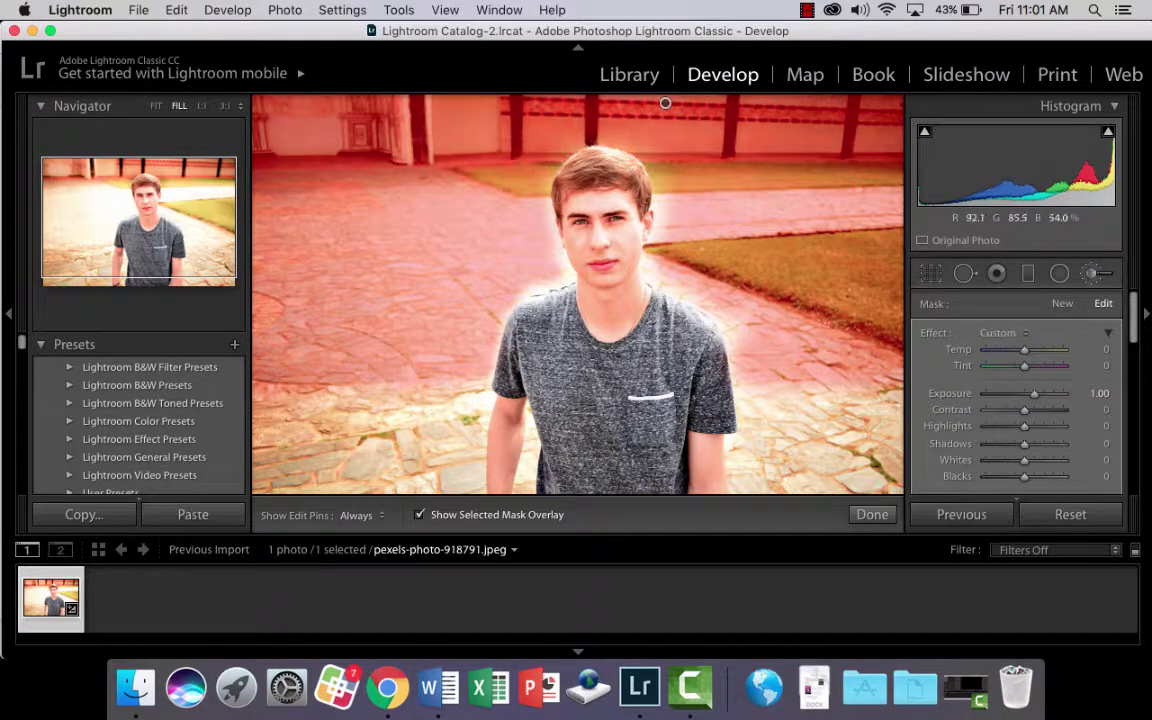
pyautogui.press('h')
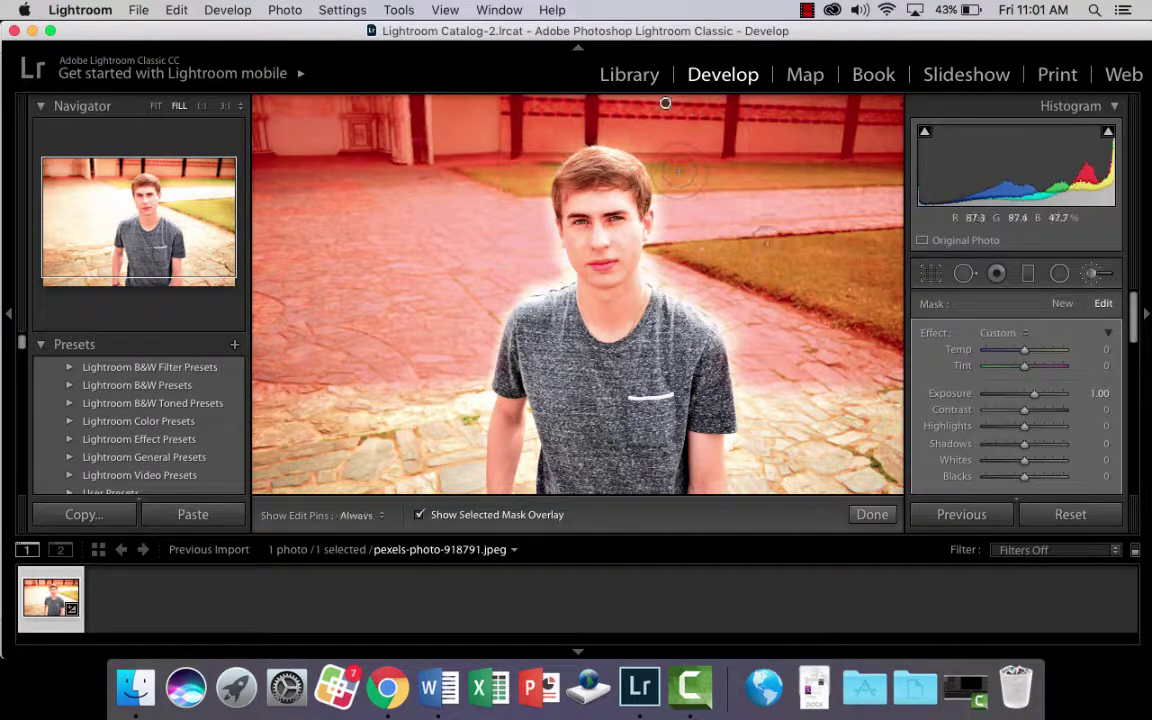
# Hide the selected mask overlay and check the brushed effect on the background with the edit pin hidden and shown.
pyautogui.press('o')
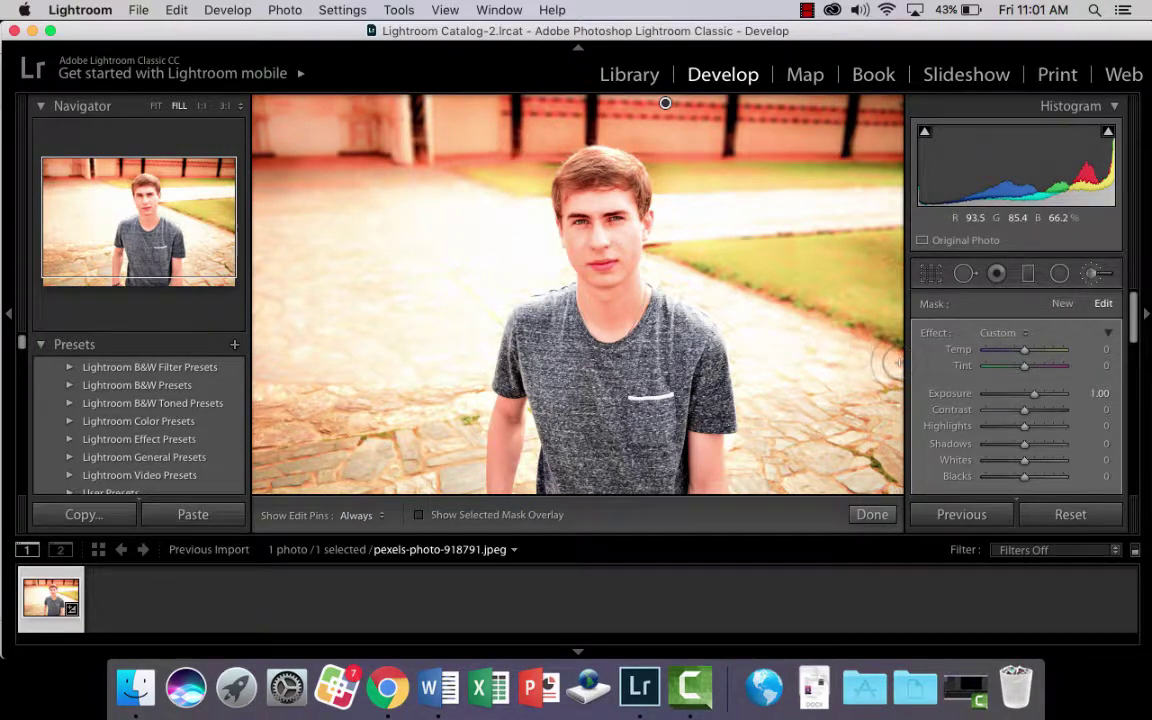
pyautogui.press('h')
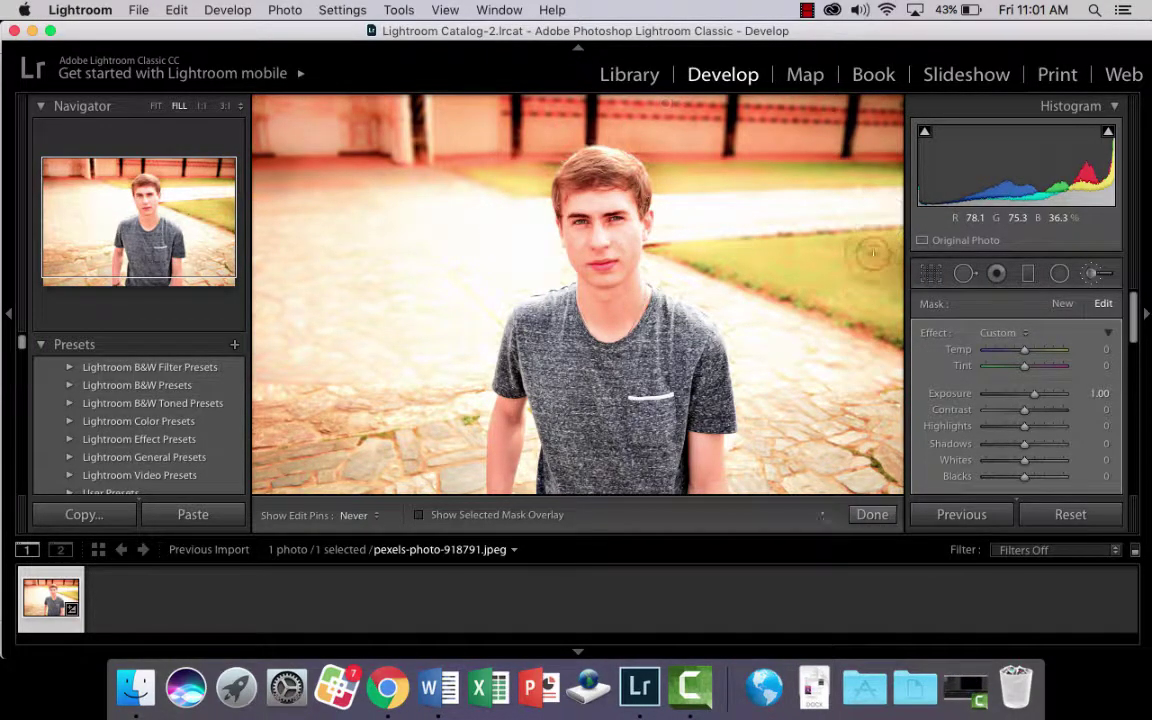
pyautogui.press('h')
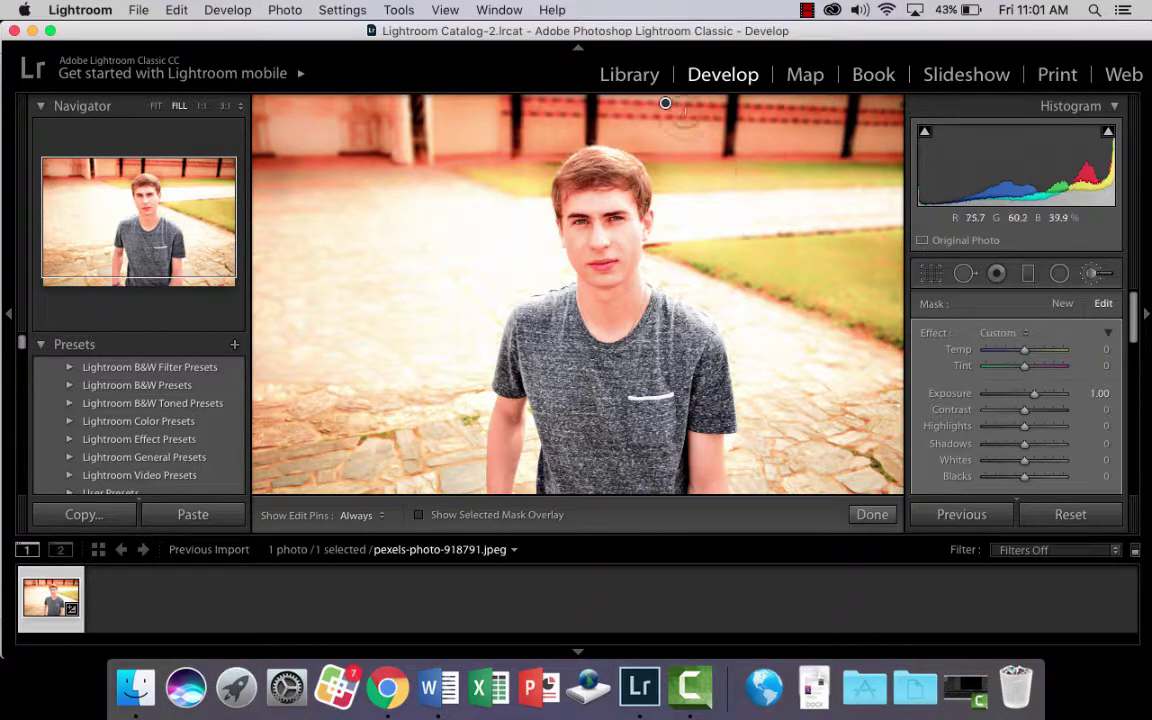
# Readjust the background brush adjustment by setting both Clarity and Sharpness to −100.
pyautogui.moveTo(667, 105)
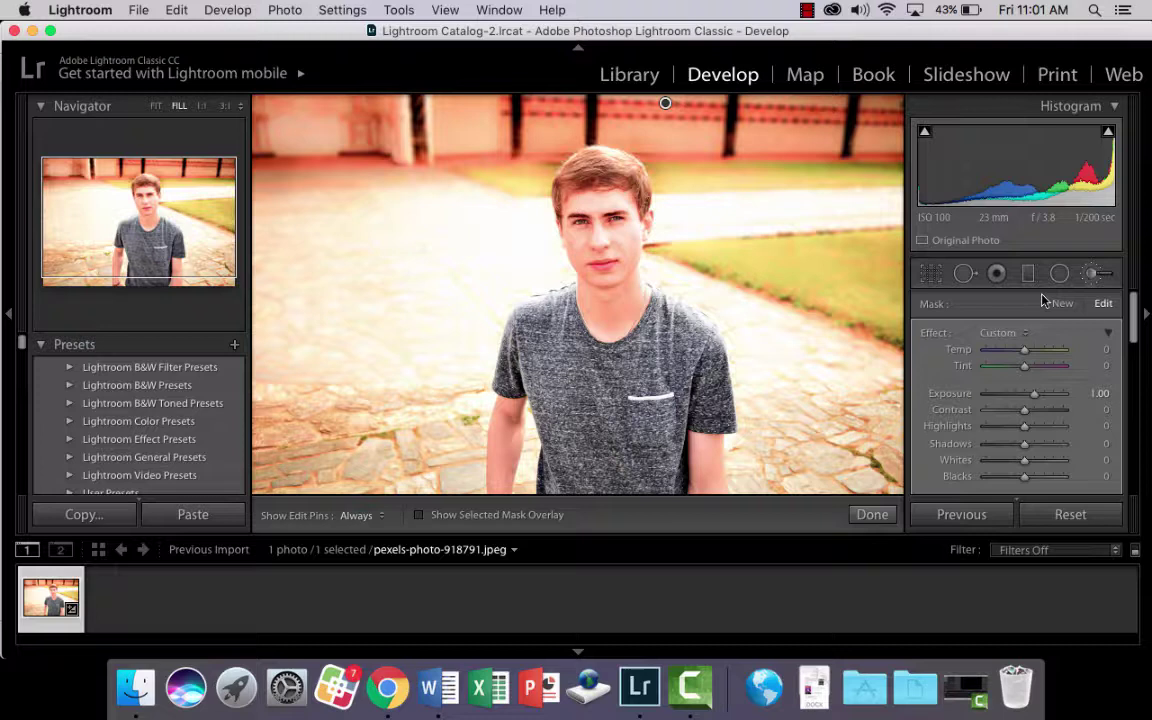
pyautogui.moveTo(1137, 318); pyautogui.dragTo(1134, 359)
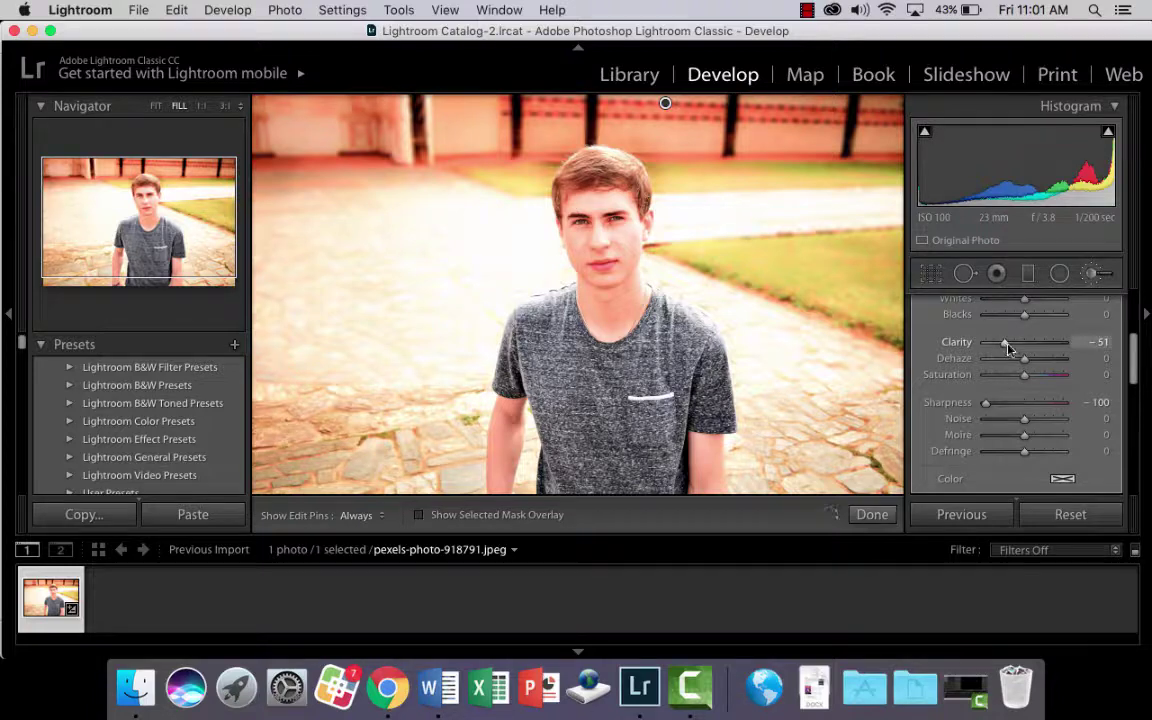
pyautogui.moveTo(1008, 347)
pyautogui.mouseDown()
pyautogui.moveTo(1060, 350)
pyautogui.moveTo(988, 343)
pyautogui.mouseUp()
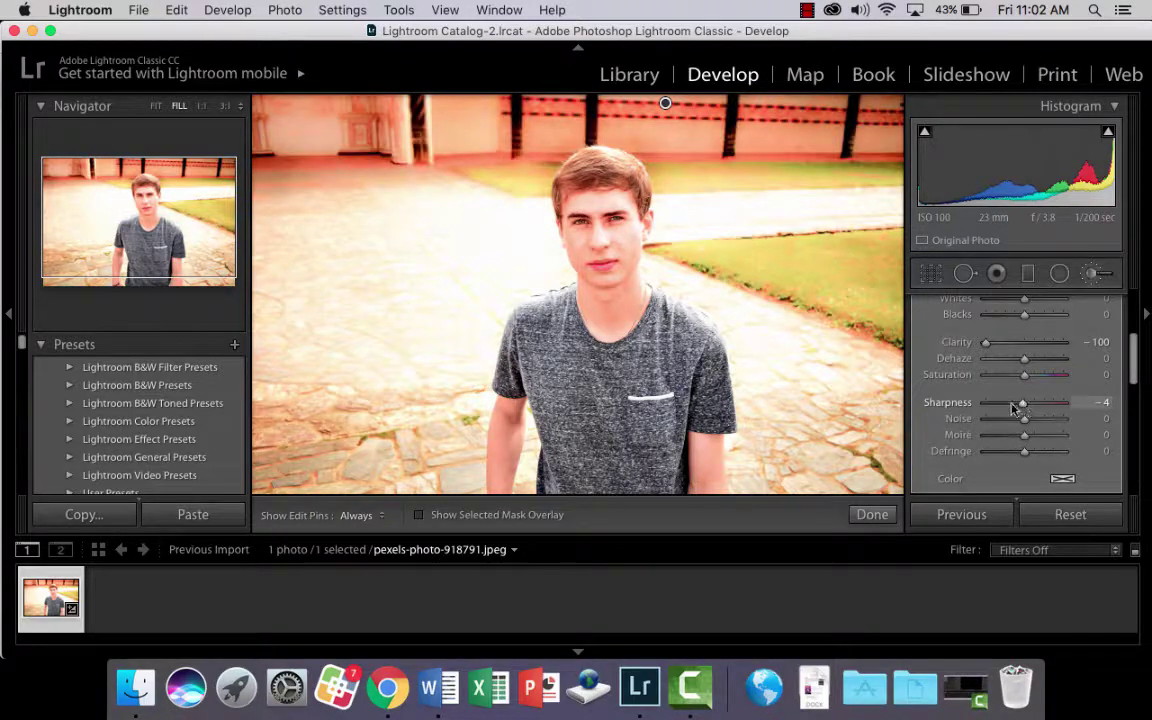
pyautogui.moveTo(1003, 405); pyautogui.dragTo(988, 405)
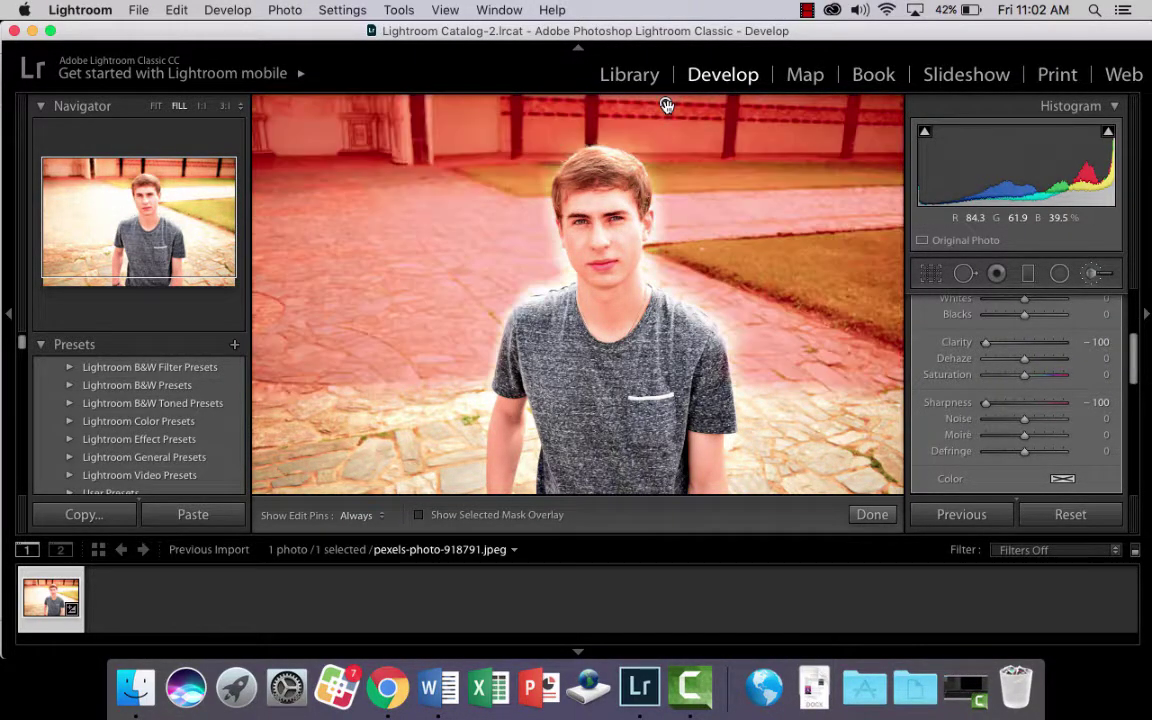
# Try duplicating the background brush adjustment, checking it with the edit pin hidden and shown, and undo the duplicate.
pyautogui.click(666, 105)
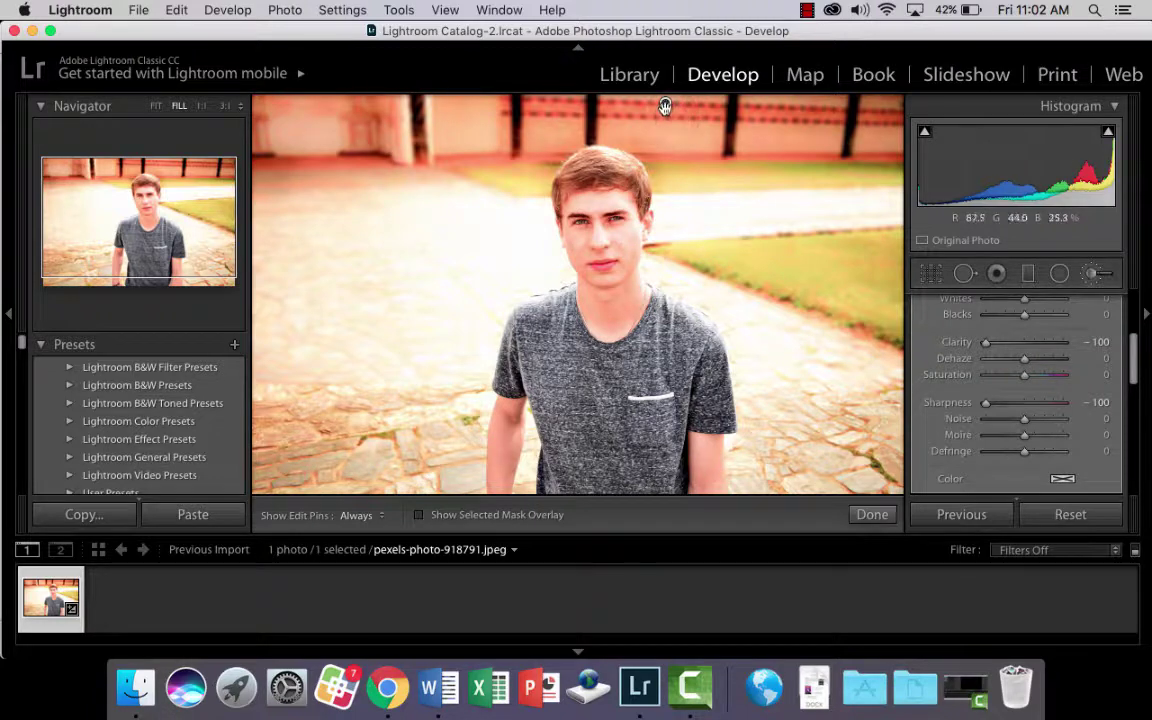
pyautogui.moveTo(665, 105)
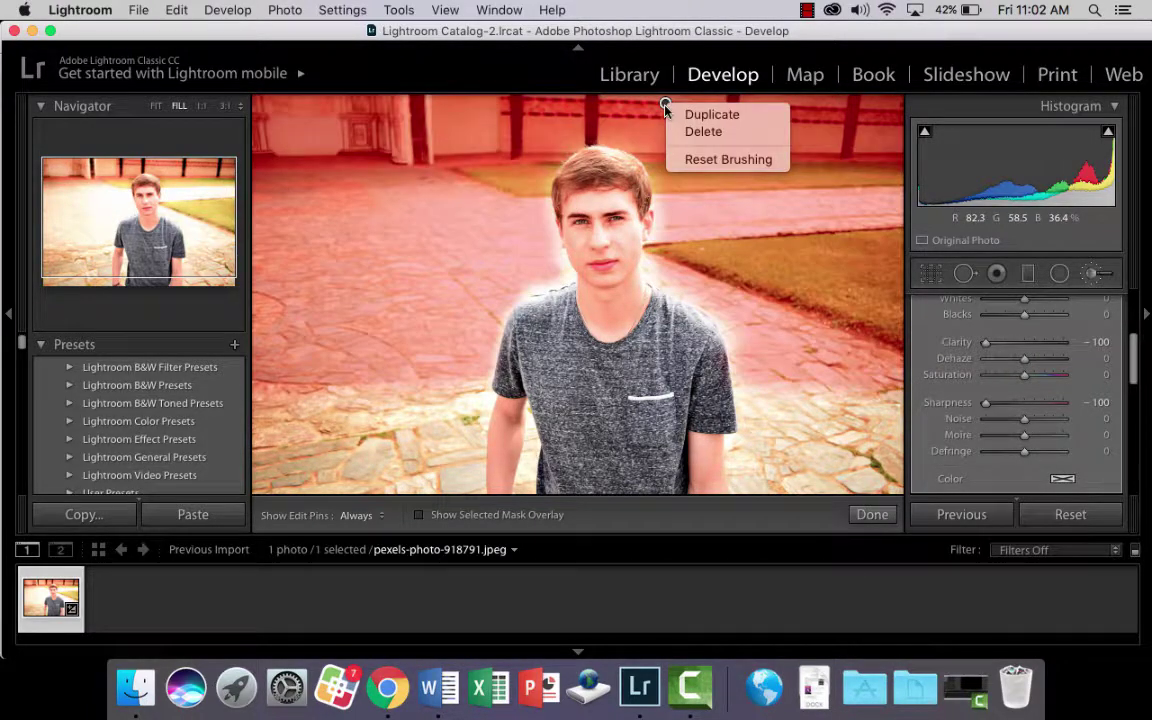
pyautogui.click(676, 116)
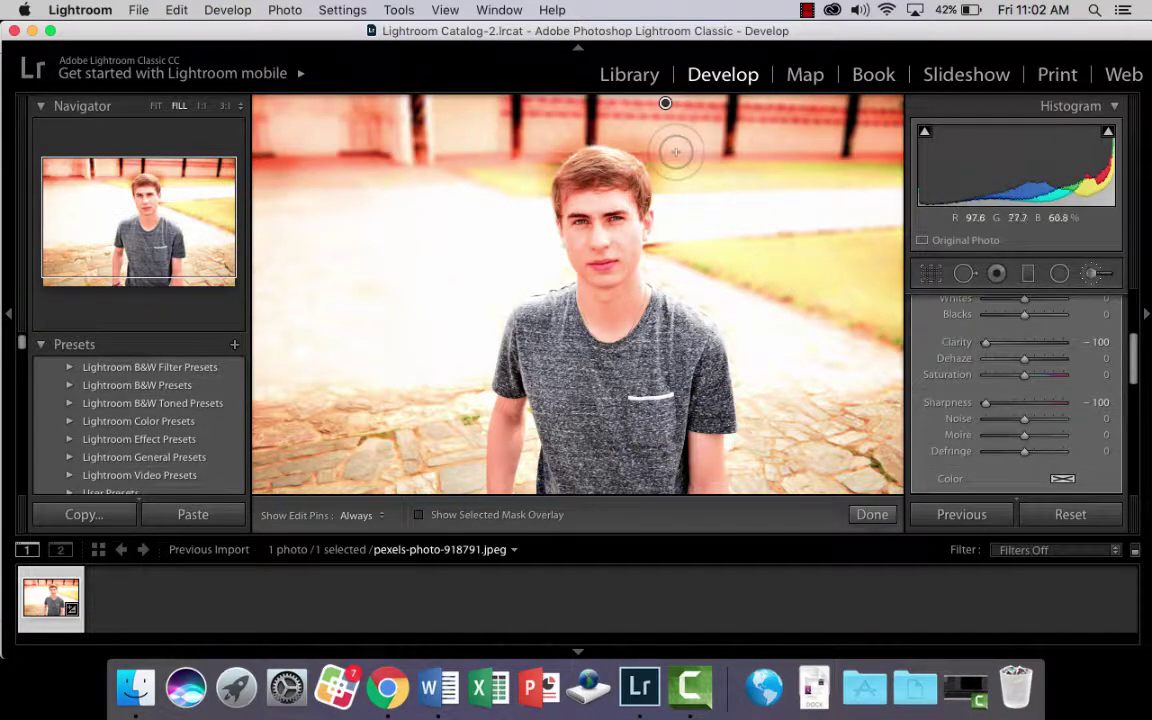
pyautogui.press('h')
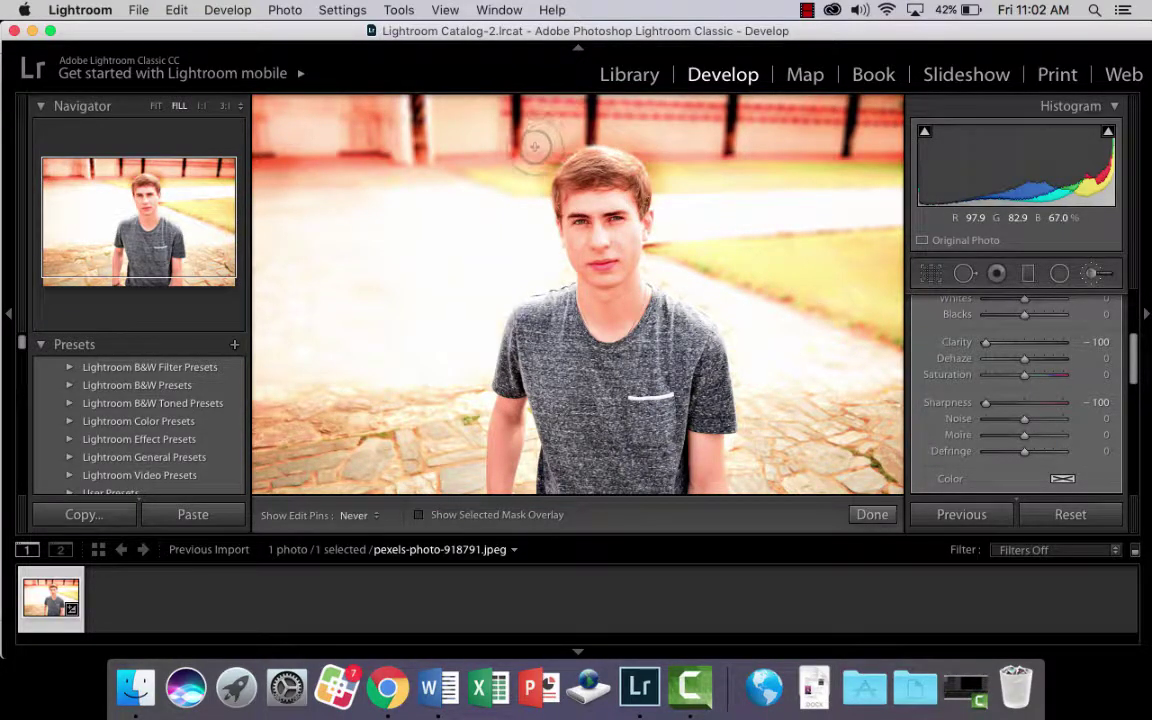
pyautogui.press('h')
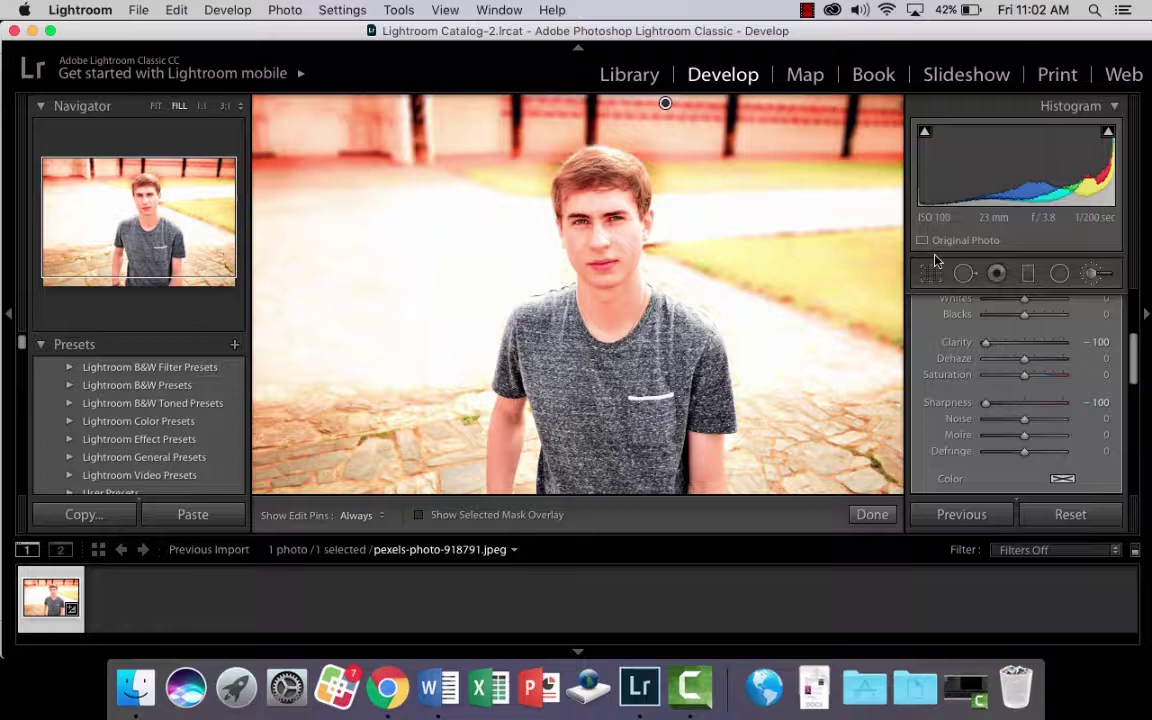
pyautogui.press('super+z')
pyautogui.press('super+z')
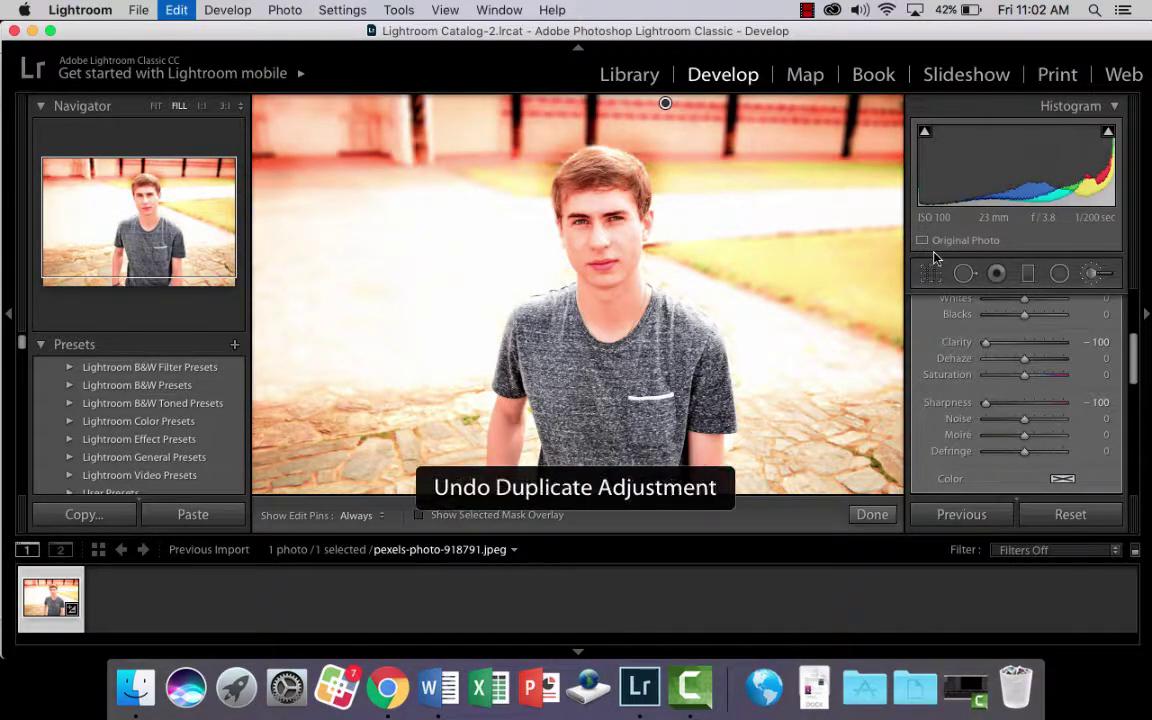